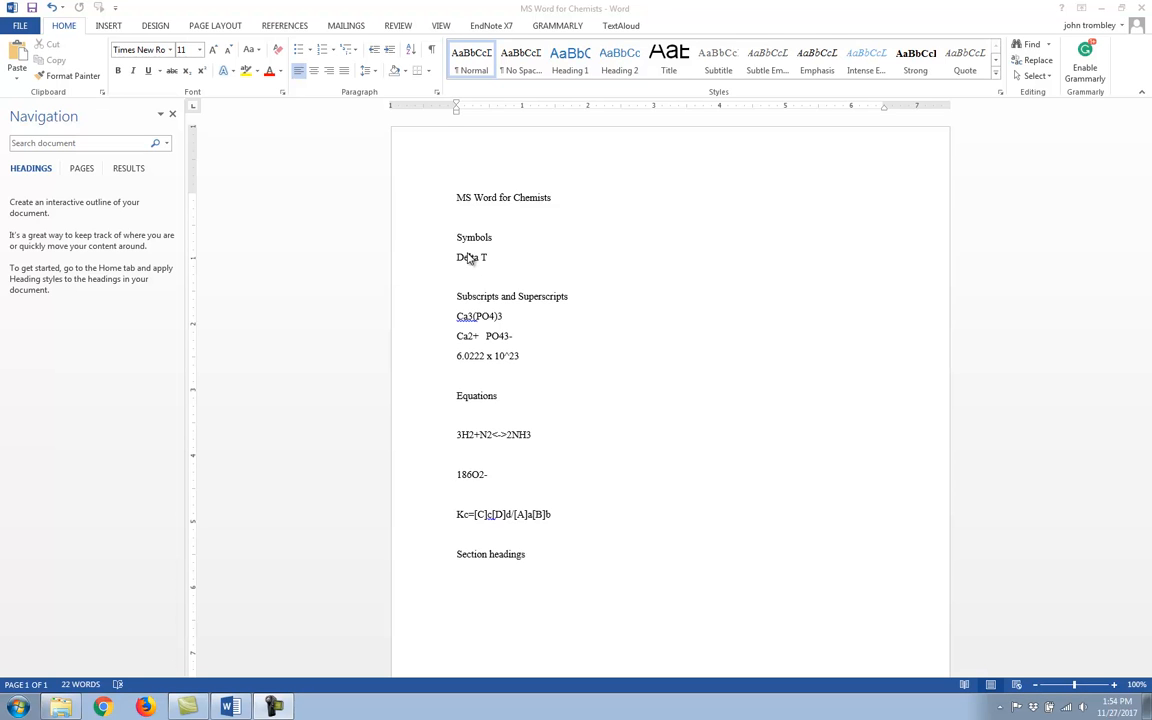
Step: Add an empty line below "Delta T" and open the full symbol list for inserting a character there
{"action": "left_click", "coordinate": [477, 279]}
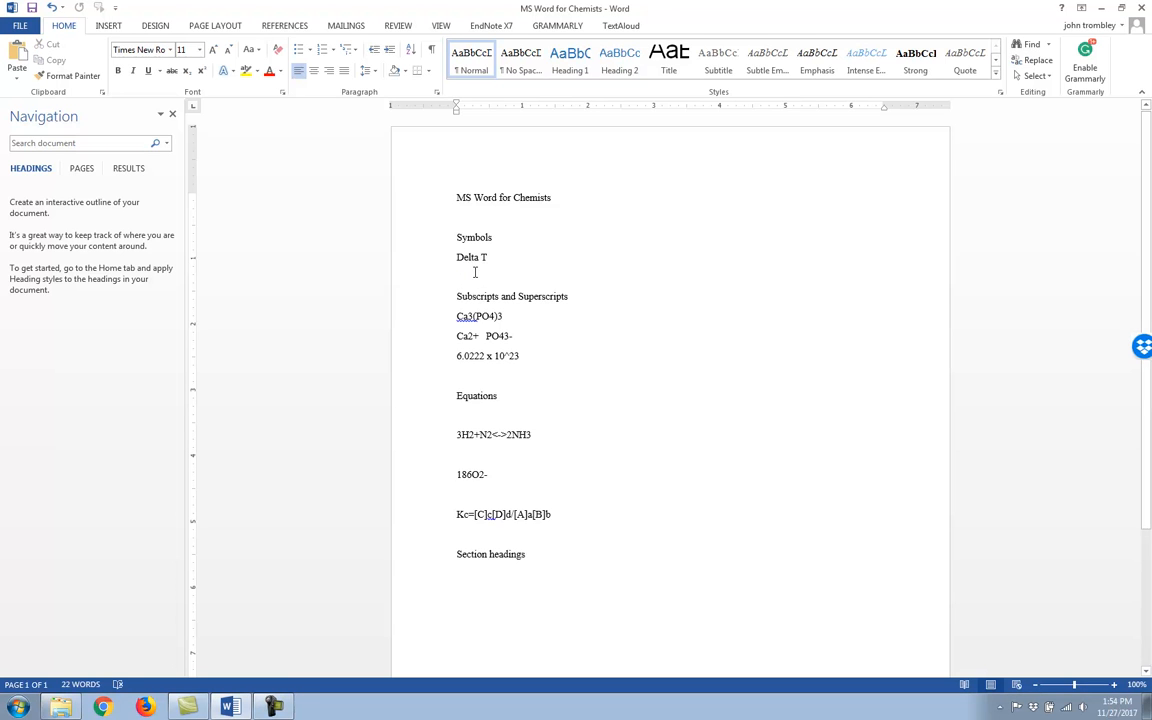
{"action": "key", "text": "Return"}
{"action": "left_click", "coordinate": [469, 283]}
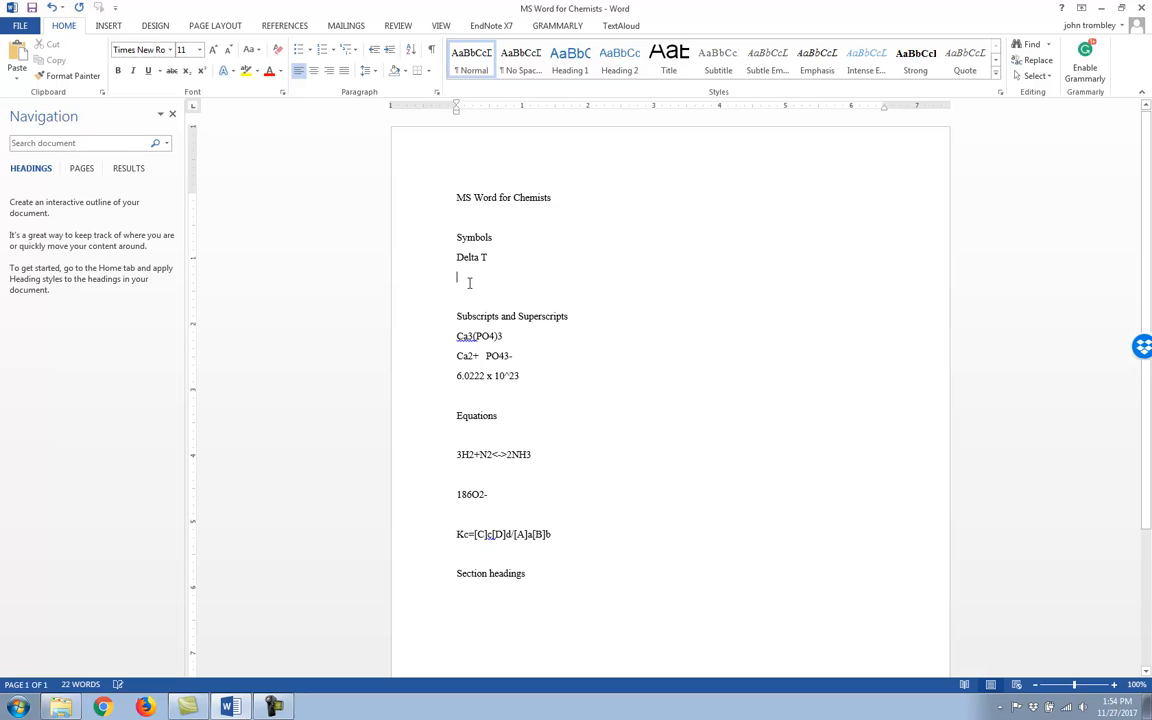
{"action": "left_click", "coordinate": [108, 27]}
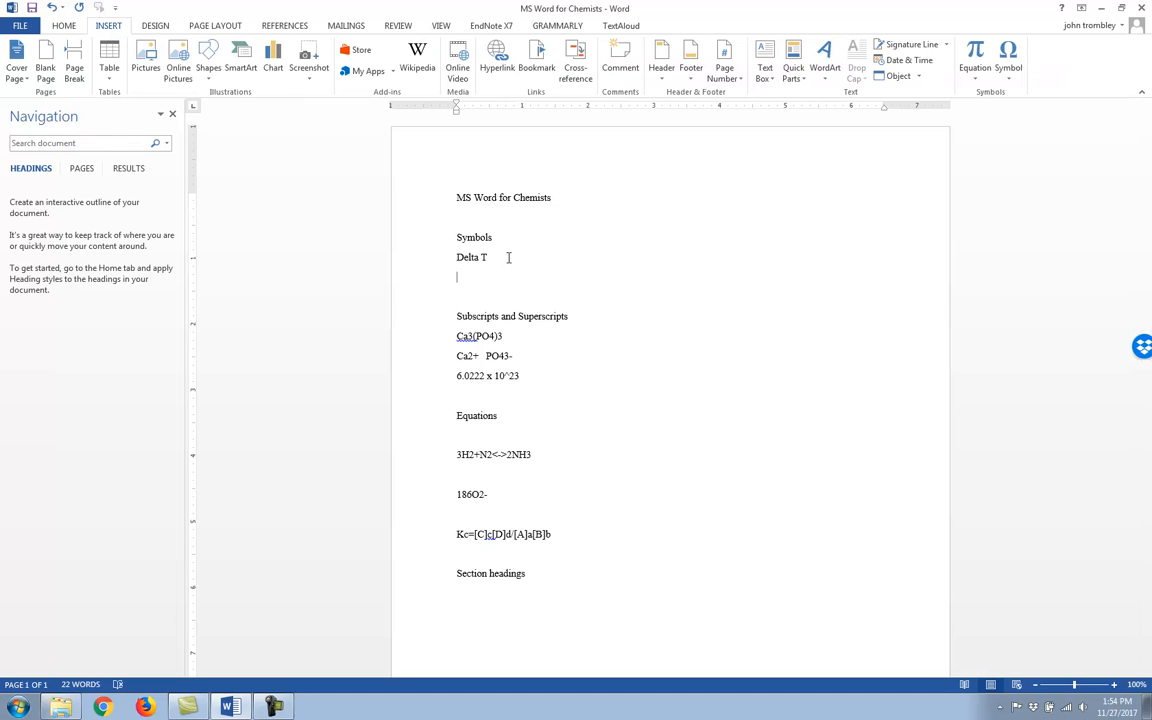
{"action": "left_click", "coordinate": [1012, 60]}
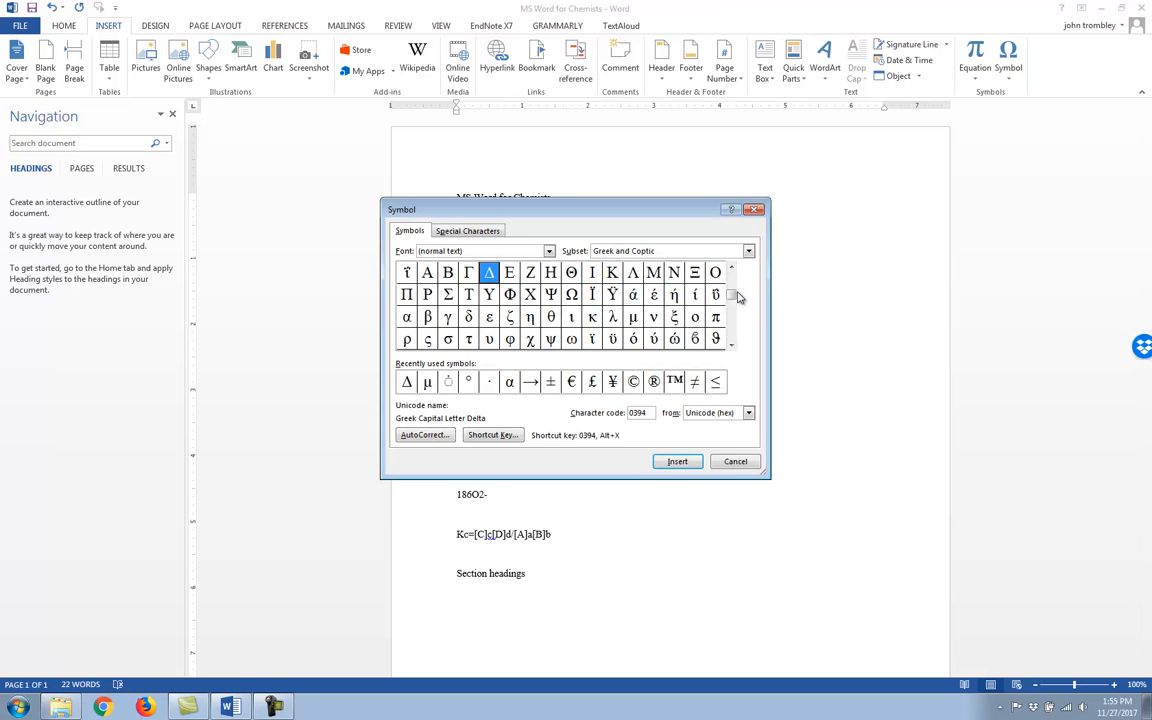
Step: Browse the Greek and Coptic characters and the neighbouring character sets in the symbol list
{"action": "left_click", "coordinate": [731, 345]}
{"action": "left_click", "coordinate": [731, 345]}
{"action": "left_click", "coordinate": [731, 345]}
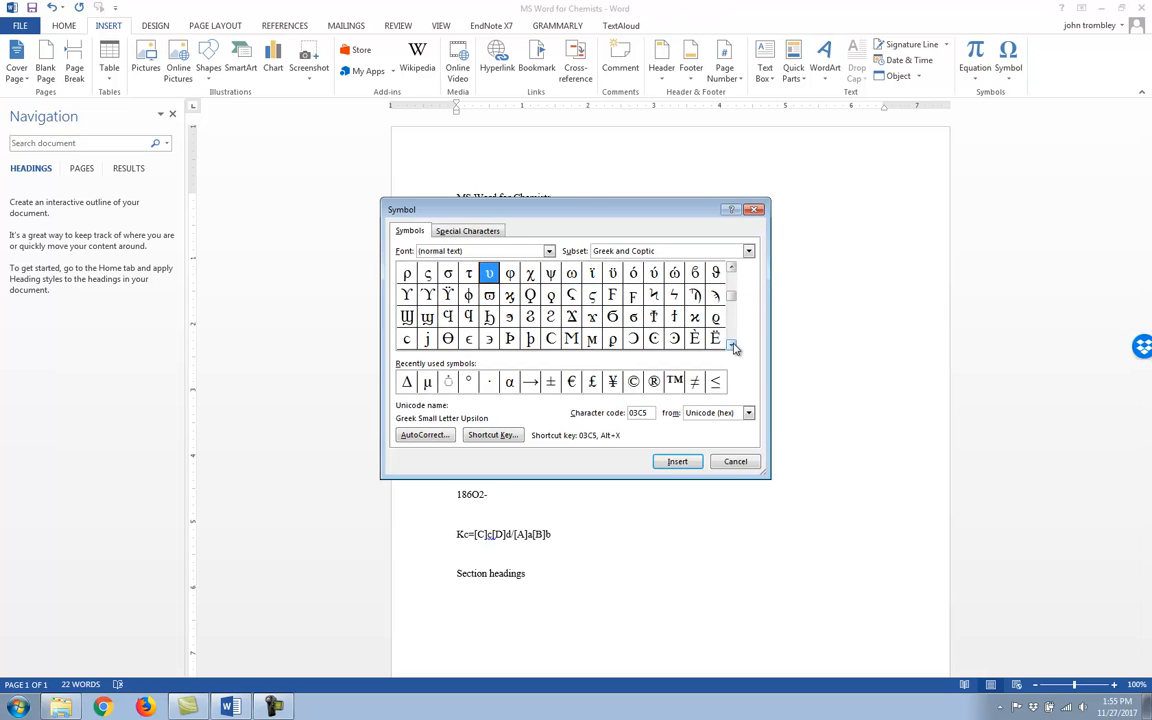
{"action": "left_click", "coordinate": [731, 271]}
{"action": "left_click", "coordinate": [731, 271]}
{"action": "left_click", "coordinate": [731, 271]}
{"action": "left_click", "coordinate": [731, 271]}
{"action": "left_click", "coordinate": [731, 271]}
{"action": "left_click", "coordinate": [731, 271]}
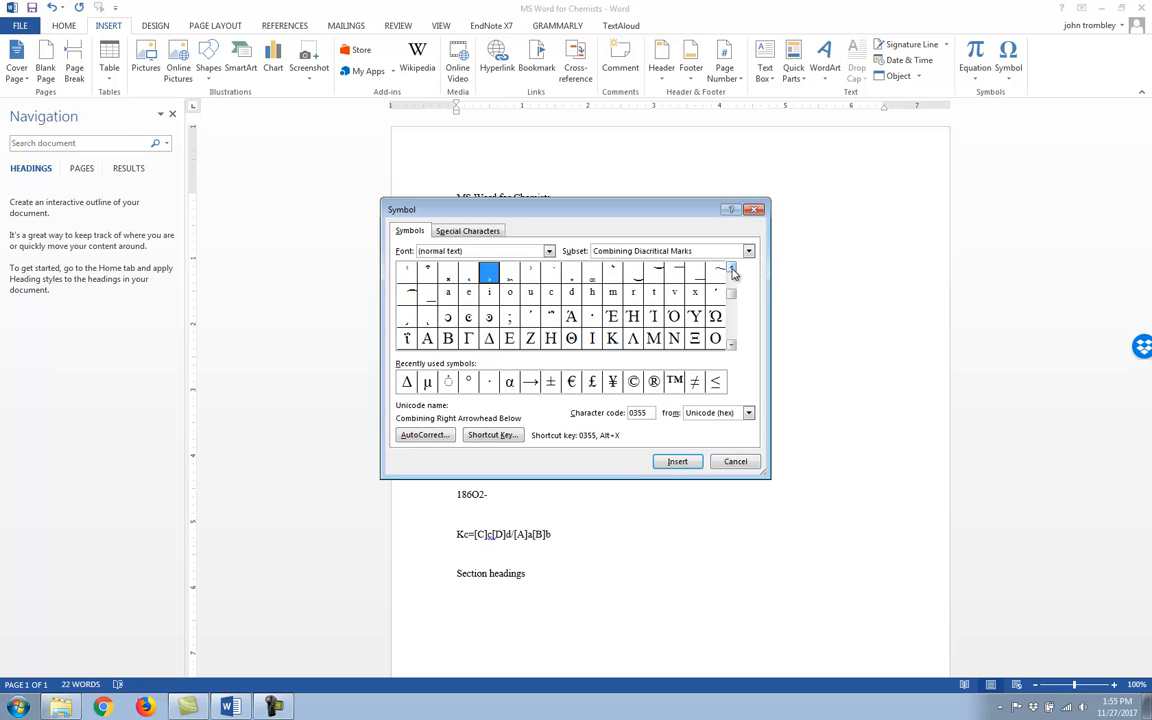
{"action": "left_click", "coordinate": [734, 345]}
{"action": "left_click", "coordinate": [734, 345]}
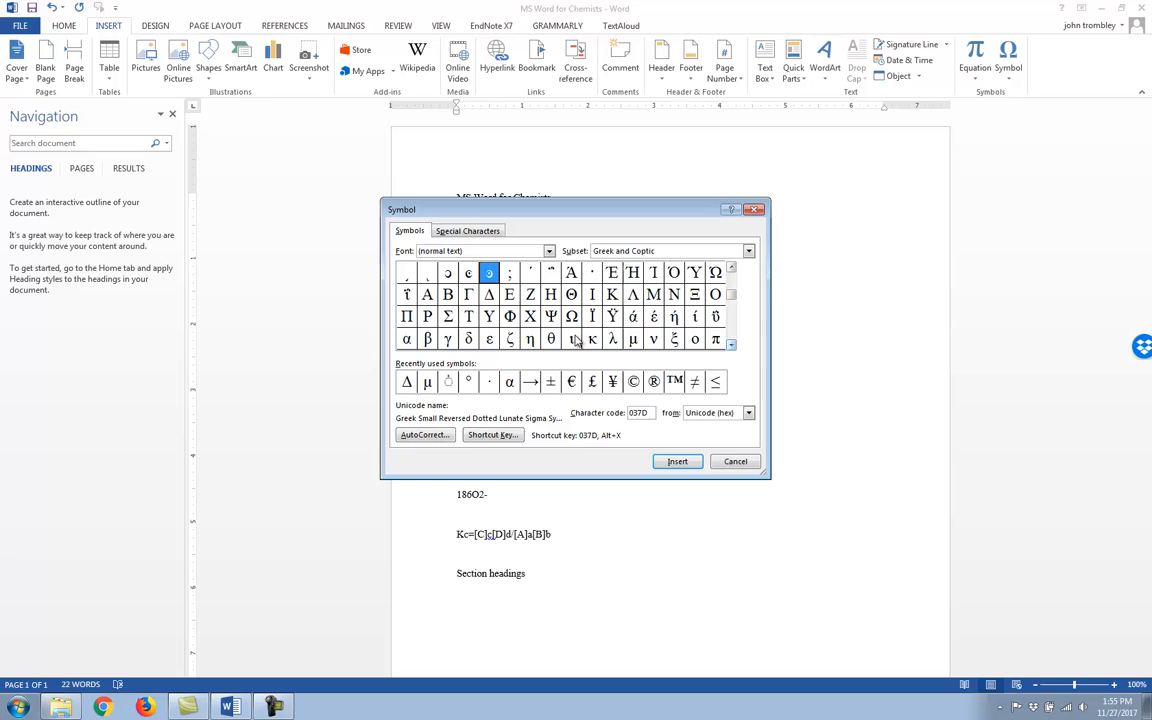
Step: Insert the Greek capital letter delta on the new line and add T after it to form ΔT
{"action": "left_click", "coordinate": [489, 294]}
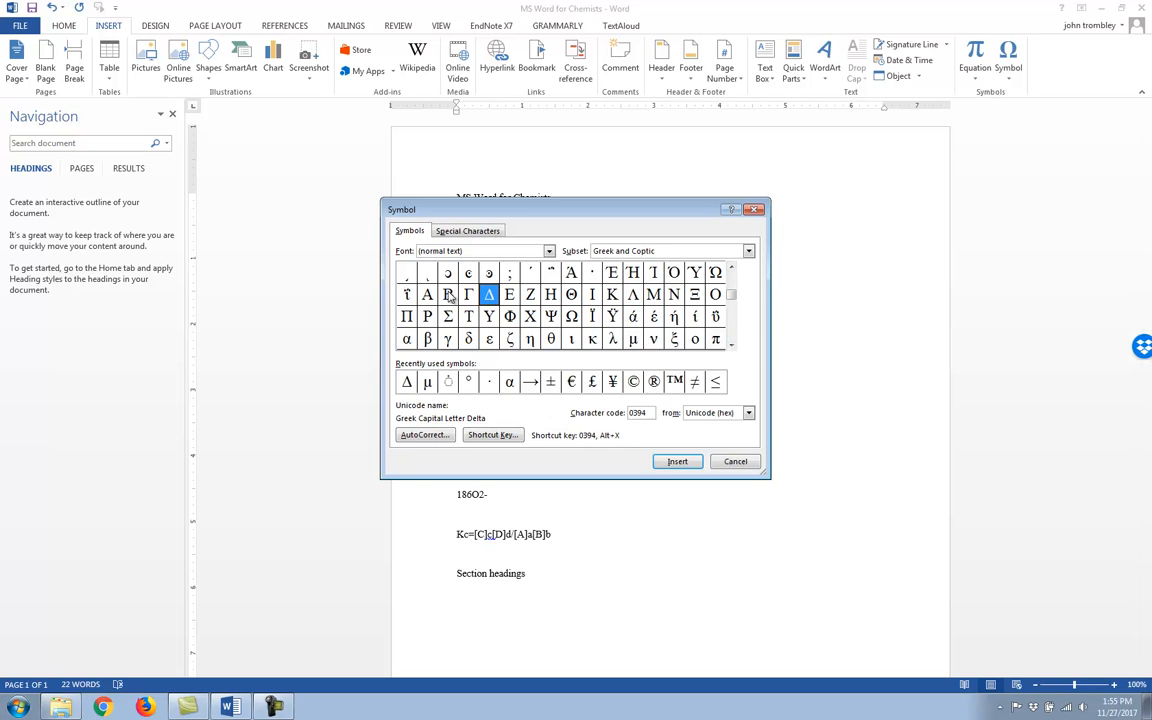
{"action": "left_click", "coordinate": [678, 462]}
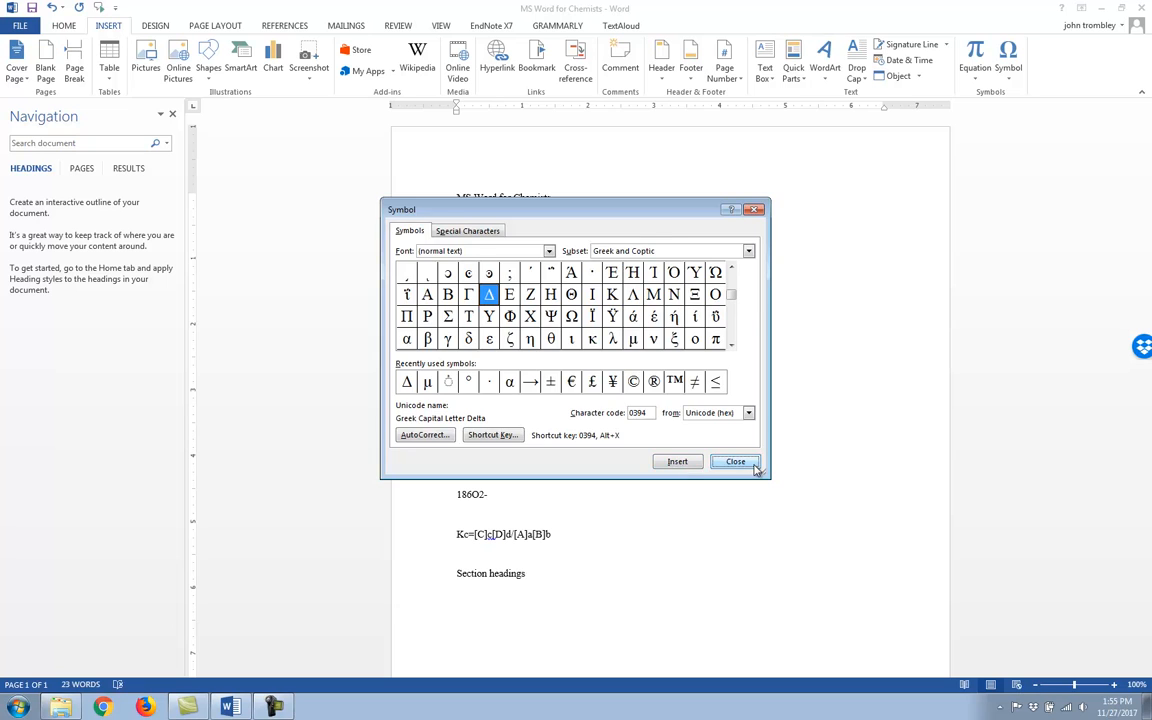
{"action": "left_click", "coordinate": [734, 463]}
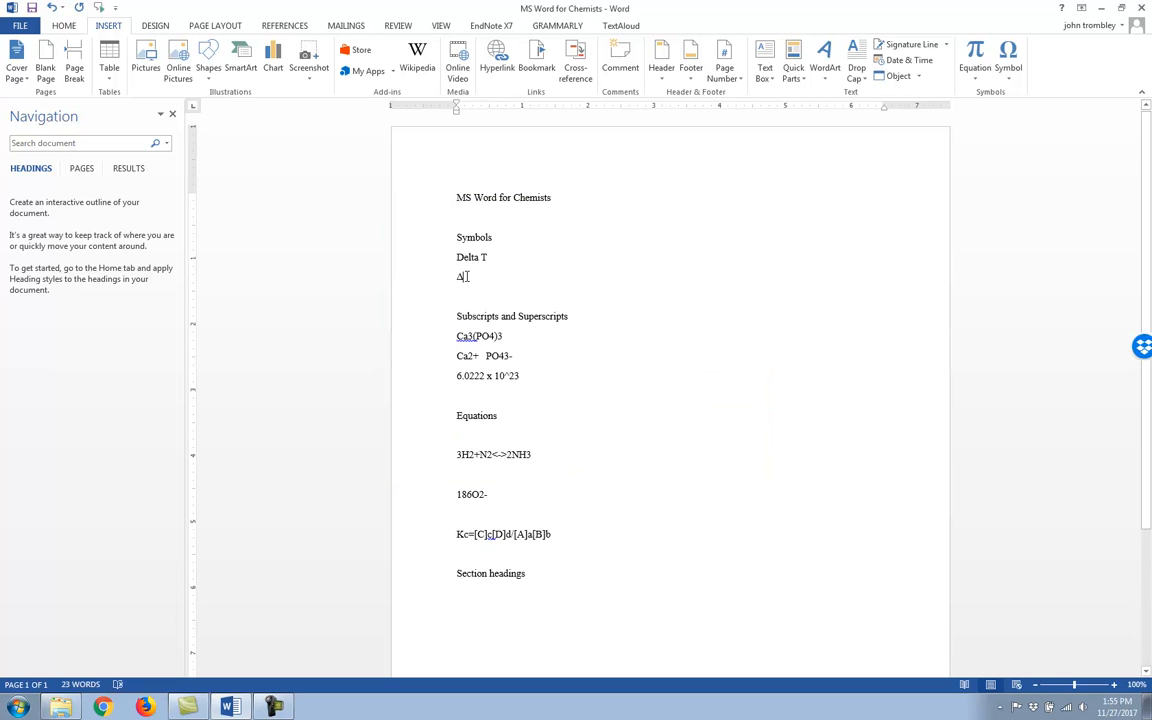
{"action": "type", "text": "T"}
Step: Format the 3 after Ca in the formula Ca3(PO4)3 as a subscript
{"action": "left_click_drag", "start_coordinate": [468, 338], "coordinate": [470, 338]}
{"action": "left_click_drag", "start_coordinate": [466, 337], "coordinate": [480, 343]}
{"action": "left_click", "coordinate": [478, 343]}
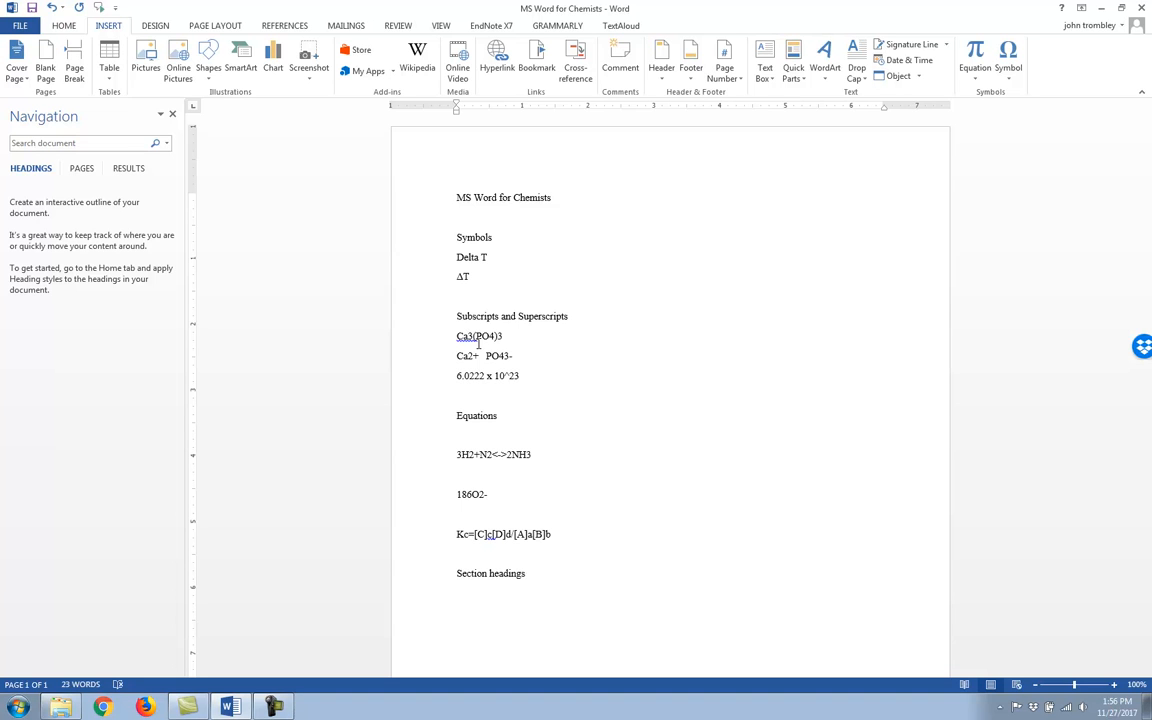
{"action": "key", "text": "shift+Right"}
{"action": "left_click", "coordinate": [66, 26]}
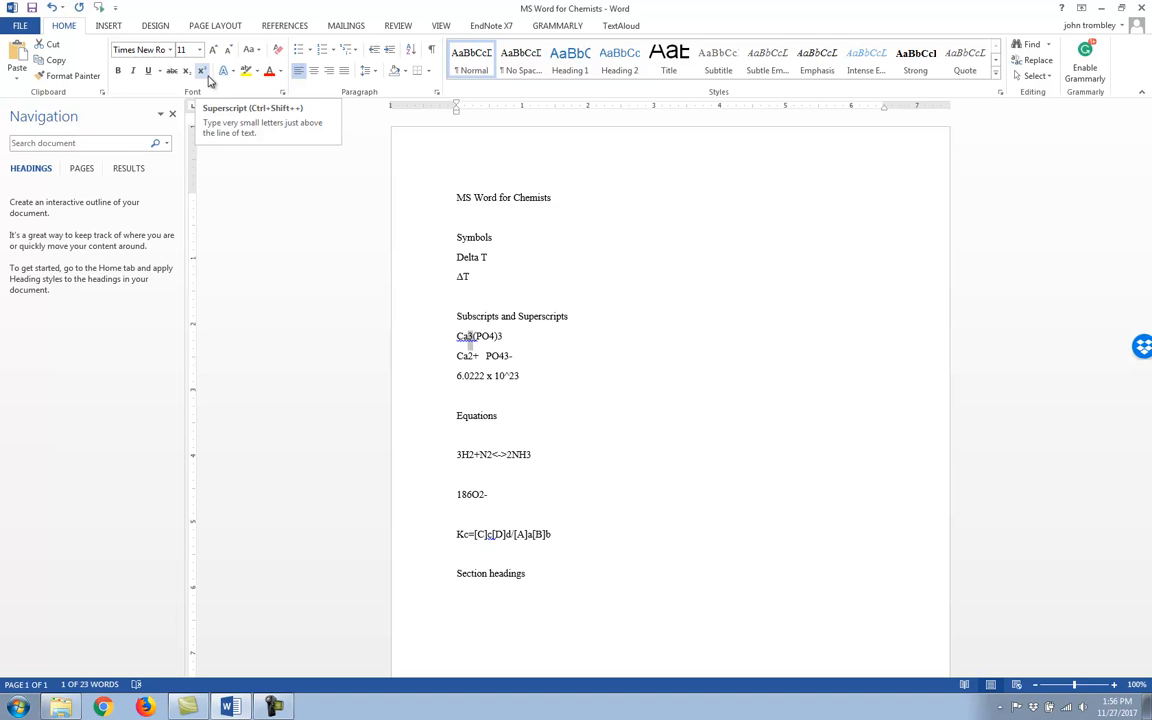
{"action": "left_click", "coordinate": [187, 72]}
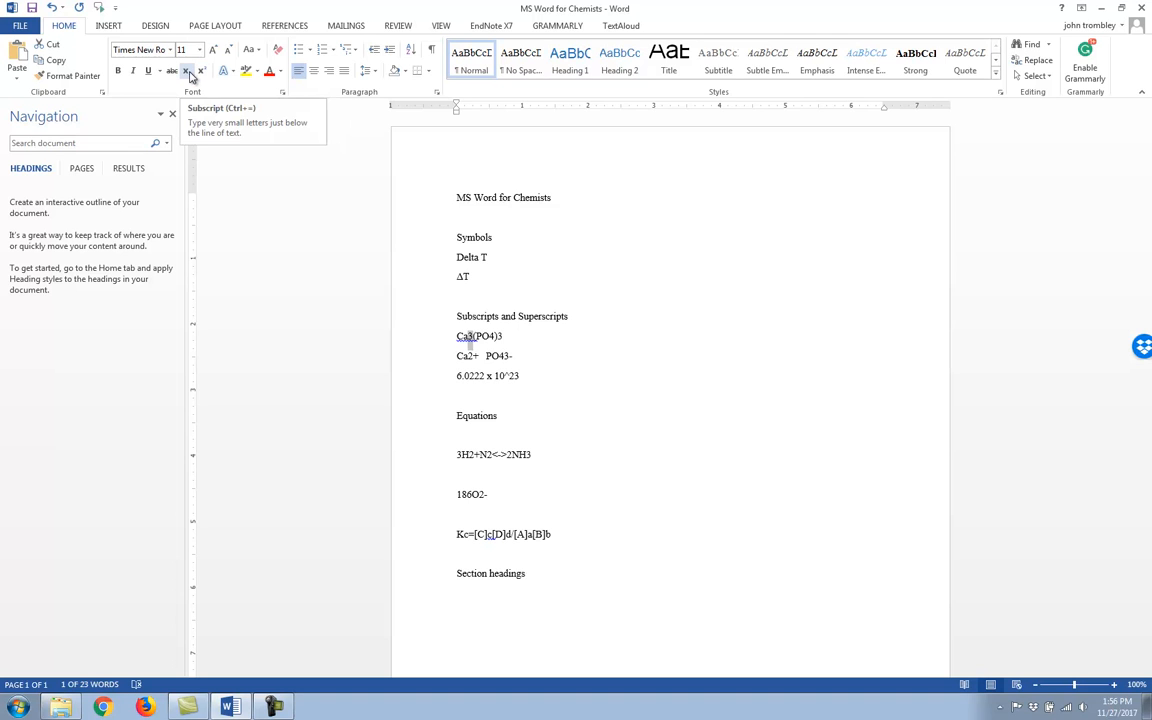
Step: Format the 4 and the final 3 in the calcium phosphate formula as subscripts
{"action": "left_click", "coordinate": [492, 336]}
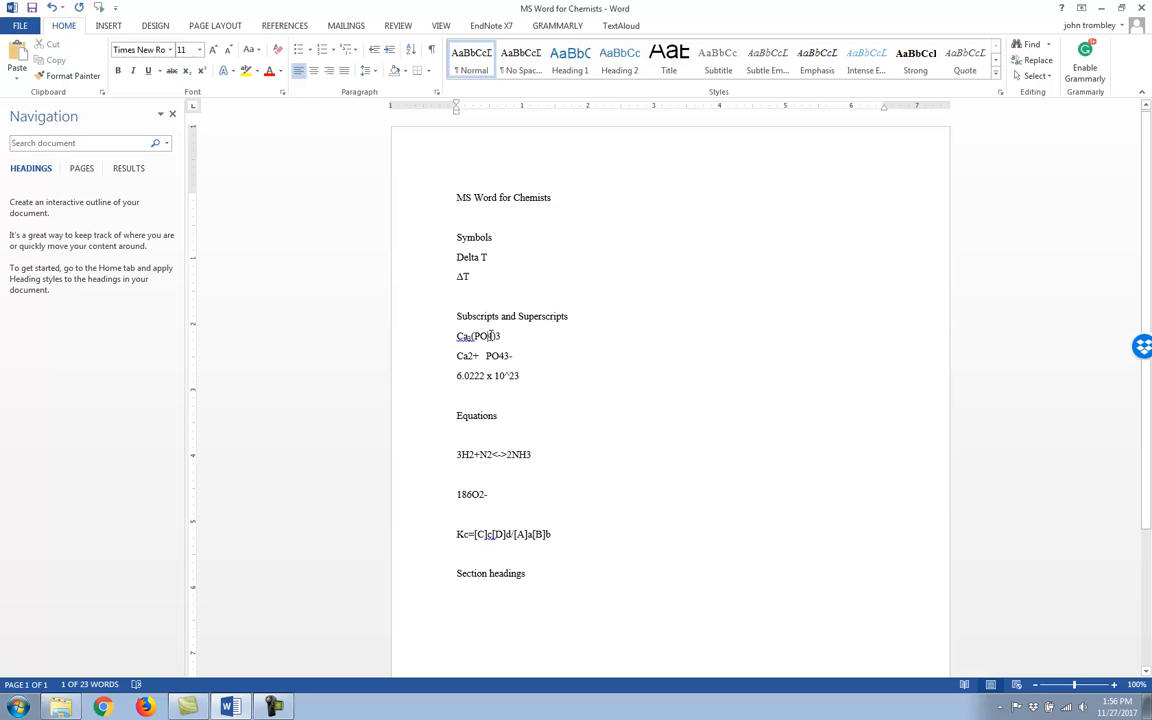
{"action": "left_click_drag", "start_coordinate": [492, 336], "coordinate": [486, 336]}
{"action": "left_click", "coordinate": [186, 72]}
{"action": "key", "text": "Right"}
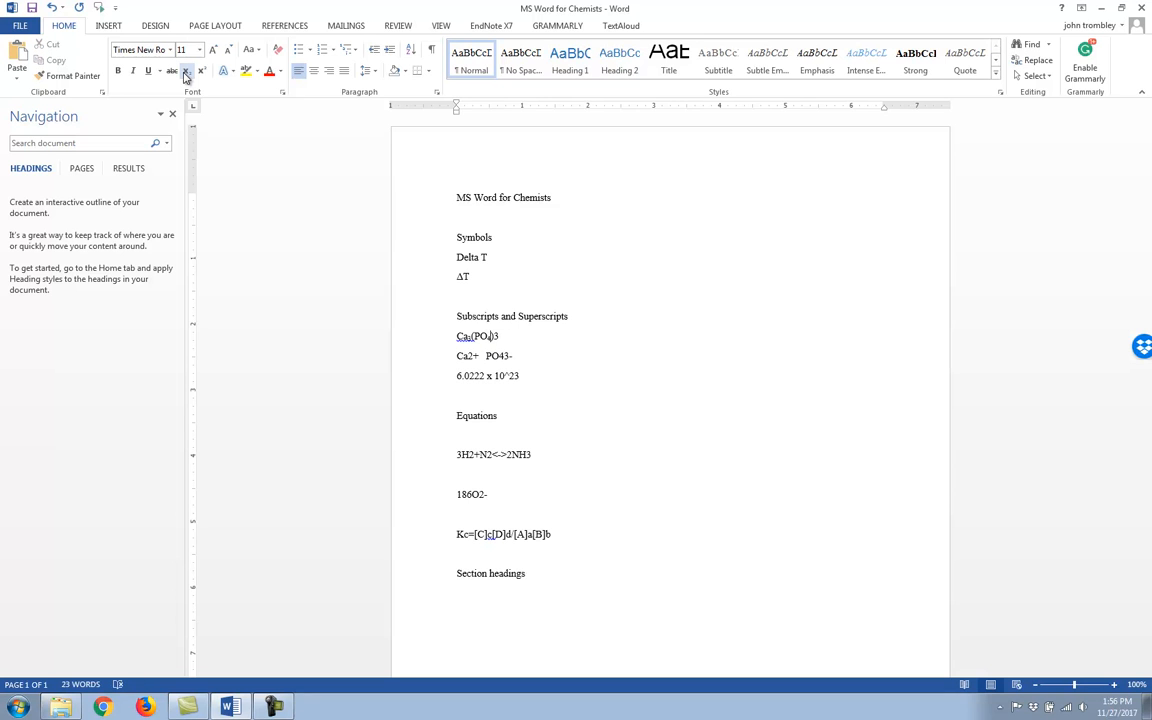
{"action": "left_click_drag", "start_coordinate": [494, 337], "coordinate": [502, 331]}
{"action": "key", "text": "Right"}
{"action": "key", "text": "Up"}
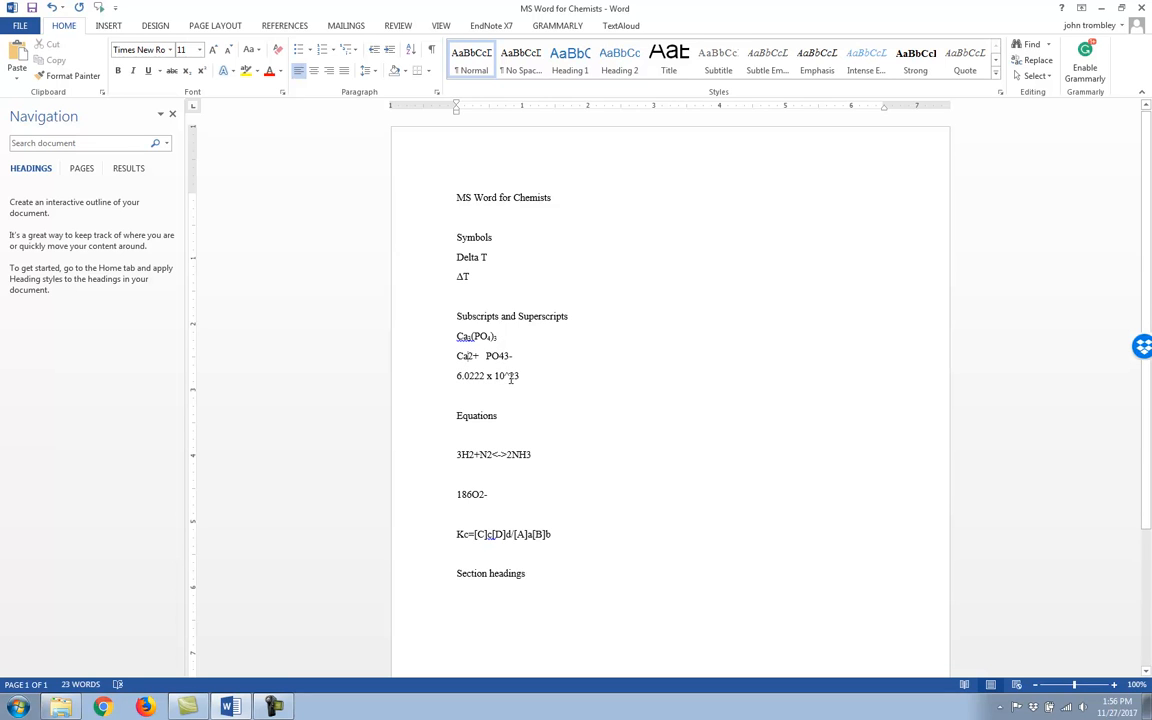
Step: Format the 2+ charge of the calcium ion Ca2+ as a superscript
{"action": "mouse_move", "coordinate": [469, 356]}
{"action": "left_mouse_down"}
{"action": "mouse_move", "coordinate": [483, 356]}
{"action": "mouse_move", "coordinate": [475, 363]}
{"action": "left_mouse_up"}
{"action": "left_click", "coordinate": [483, 356]}
{"action": "left_click", "coordinate": [470, 360]}
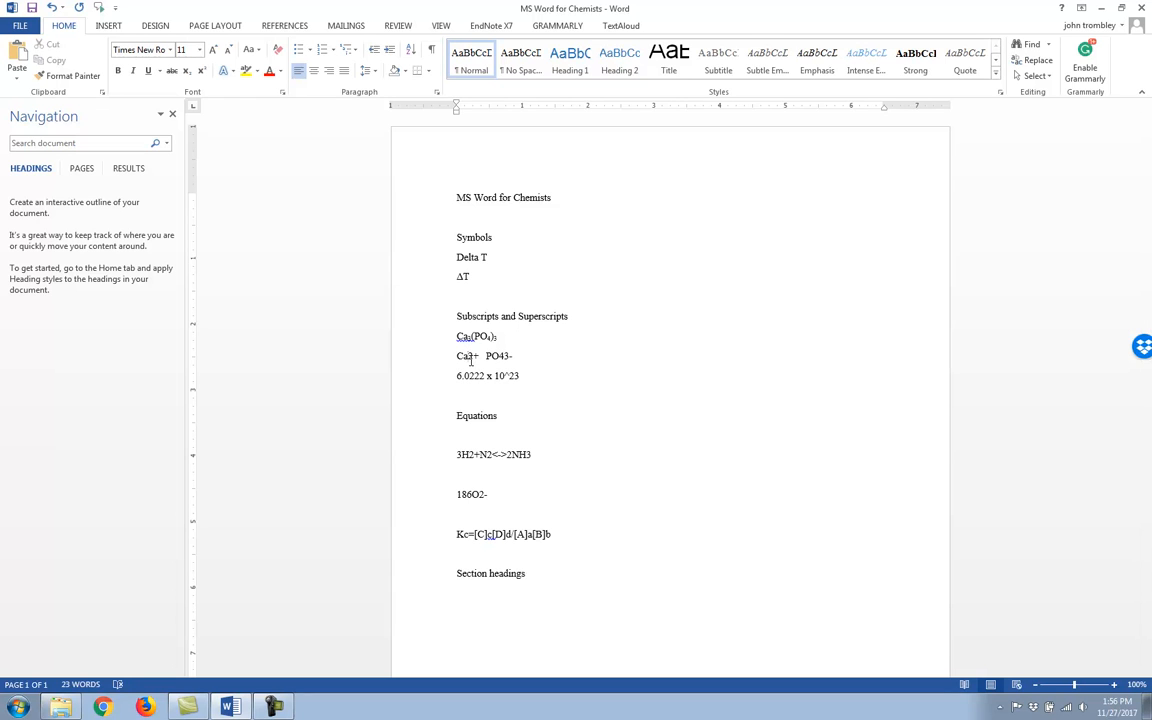
{"action": "key", "text": "shift+Right"}
{"action": "key", "text": "shift+Right"}
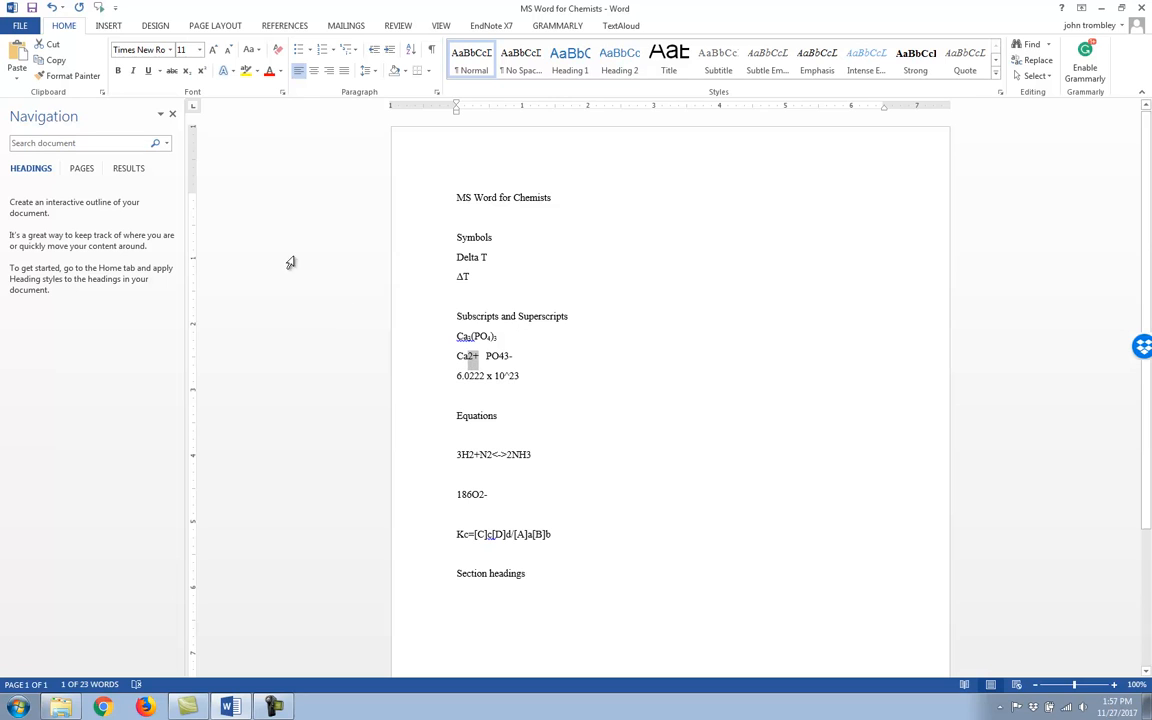
{"action": "left_click", "coordinate": [200, 71]}
Step: In the phosphate ion PO43-, format the 4 as a subscript and the 3- charge as a superscript
{"action": "left_click", "coordinate": [494, 356]}
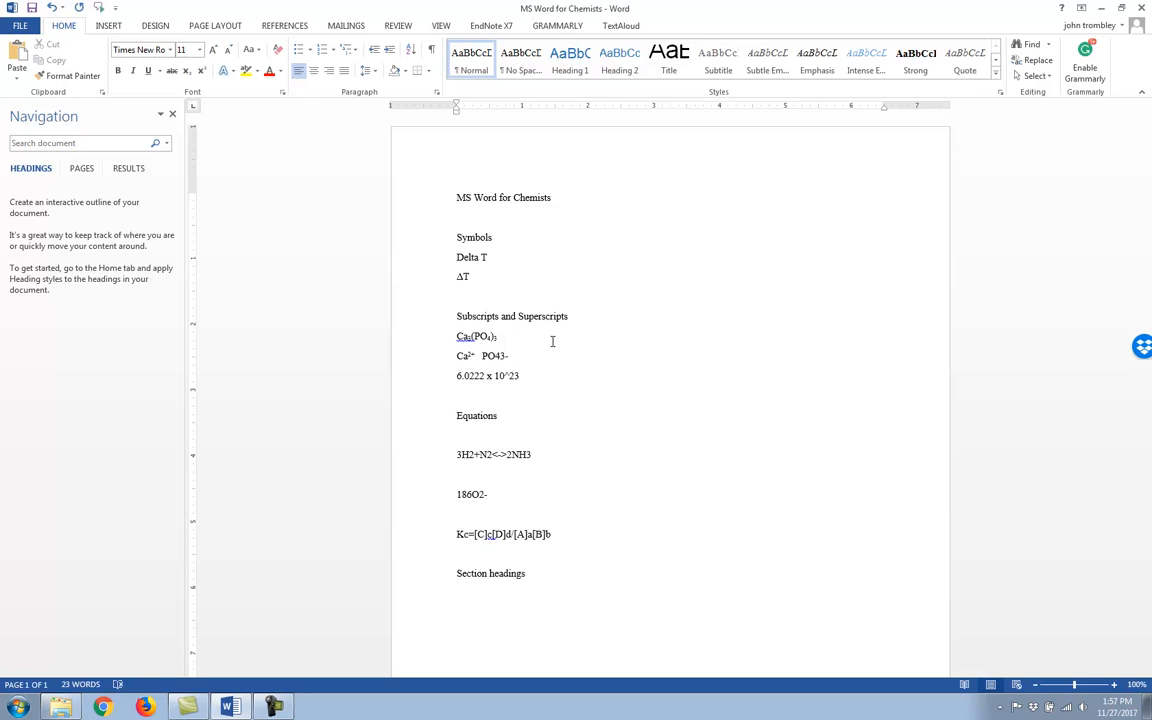
{"action": "key", "text": "shift+Right"}
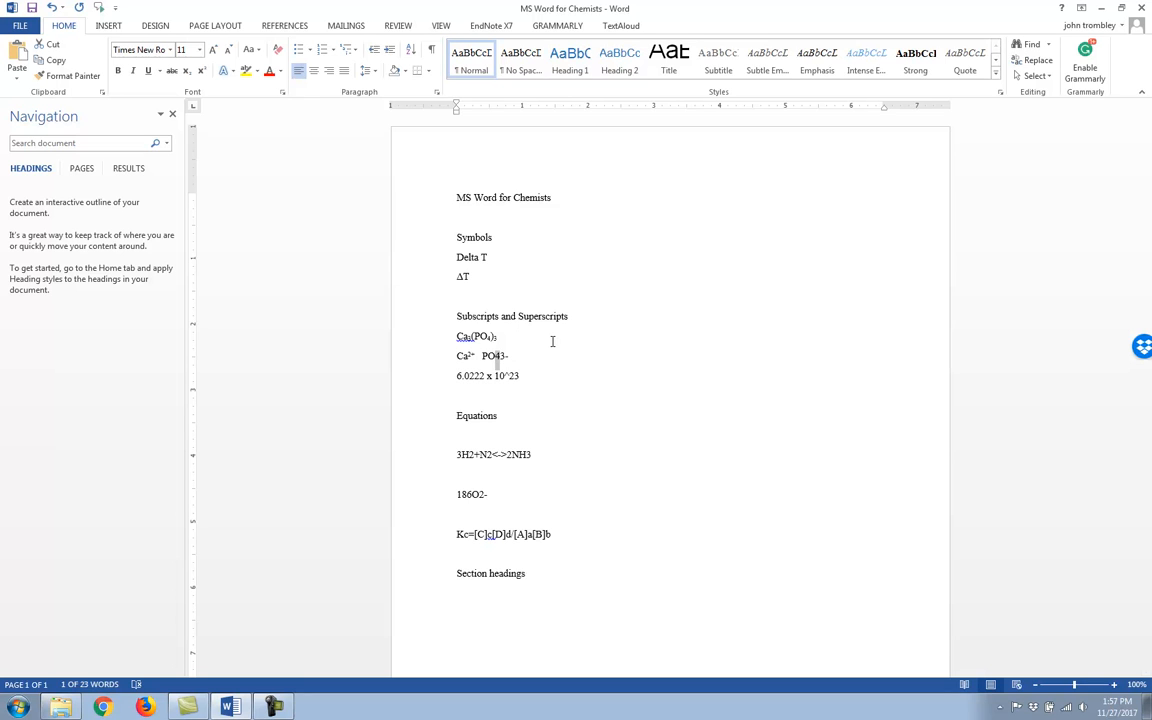
{"action": "left_click", "coordinate": [186, 71]}
{"action": "key", "text": "Right"}
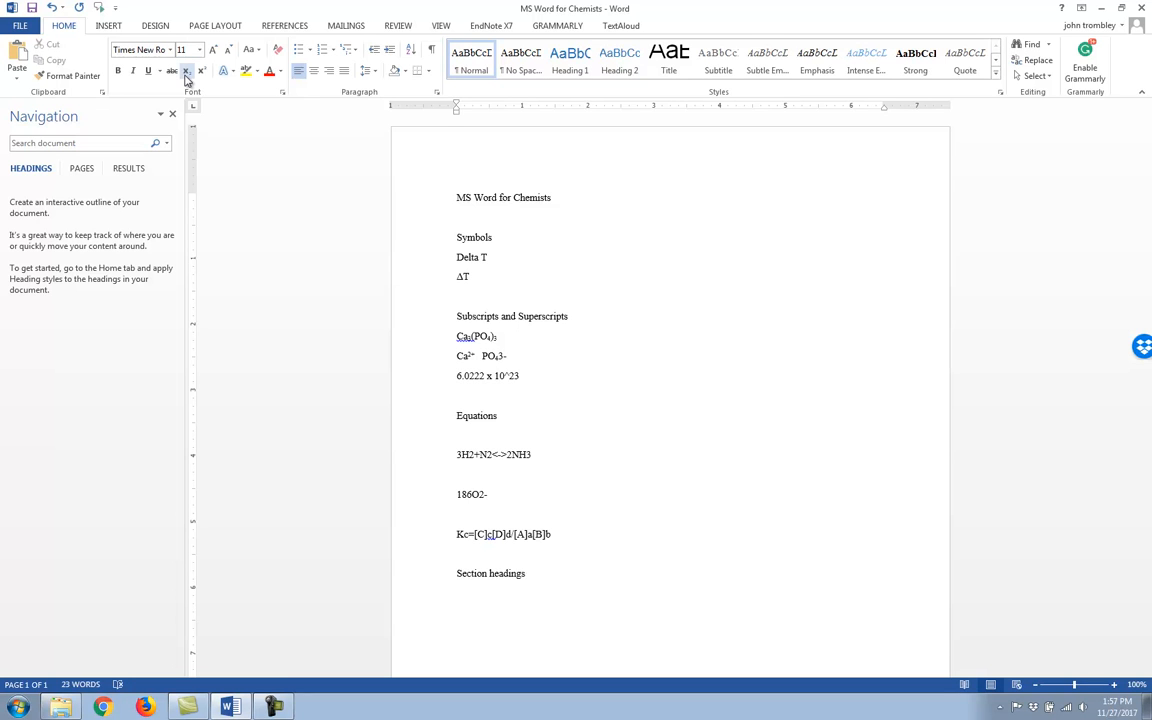
{"action": "key", "text": "shift+End"}
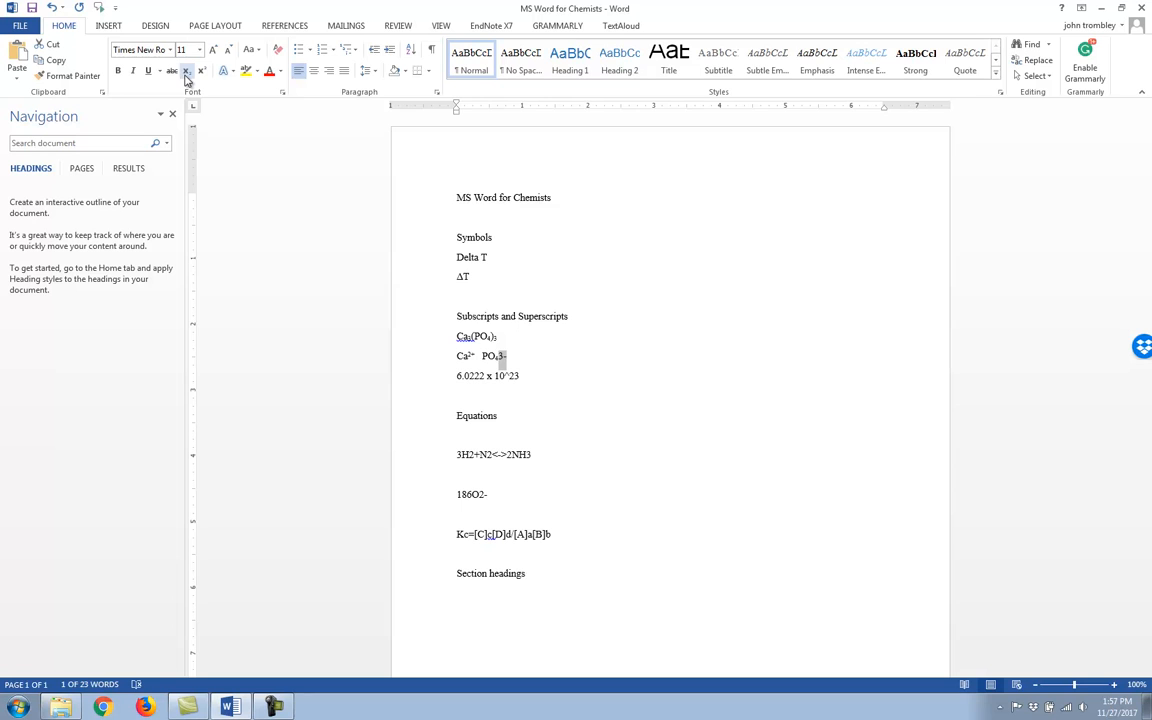
{"action": "left_click", "coordinate": [199, 77]}
{"action": "left_click", "coordinate": [199, 77]}
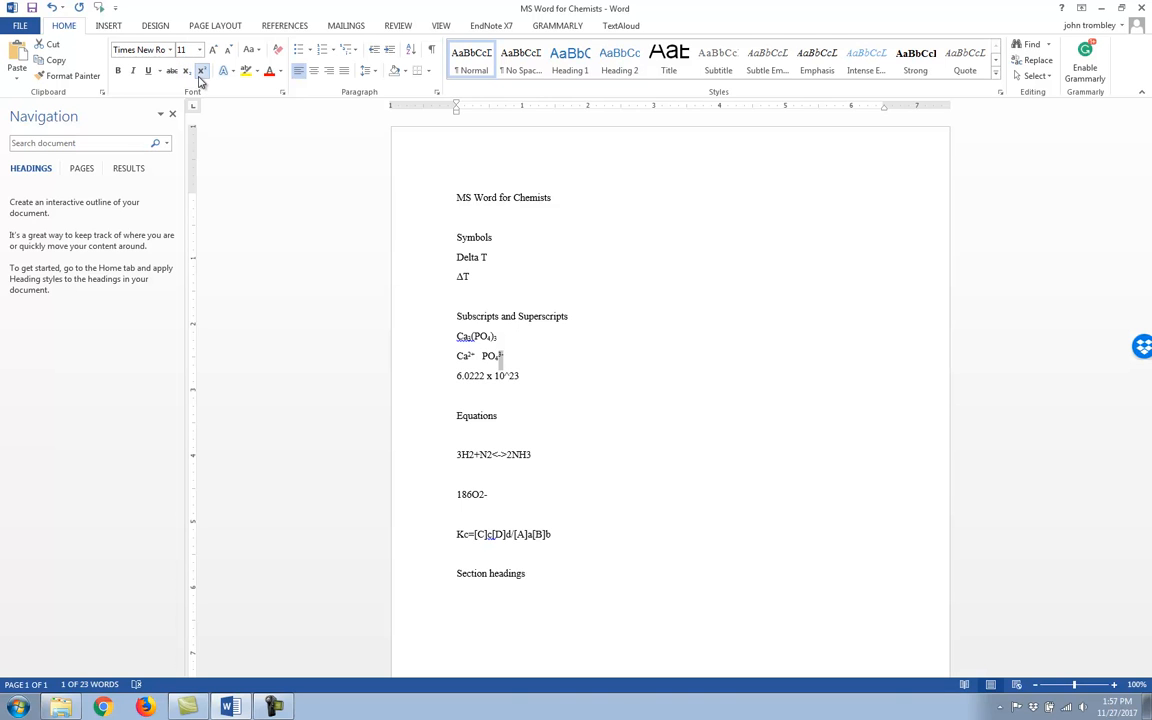
Step: Correct 6.0222 x 10^23 to 6.022 x 10²³, removing the caret and formatting the exponent 23 as a superscript
{"action": "left_click", "coordinate": [486, 376]}
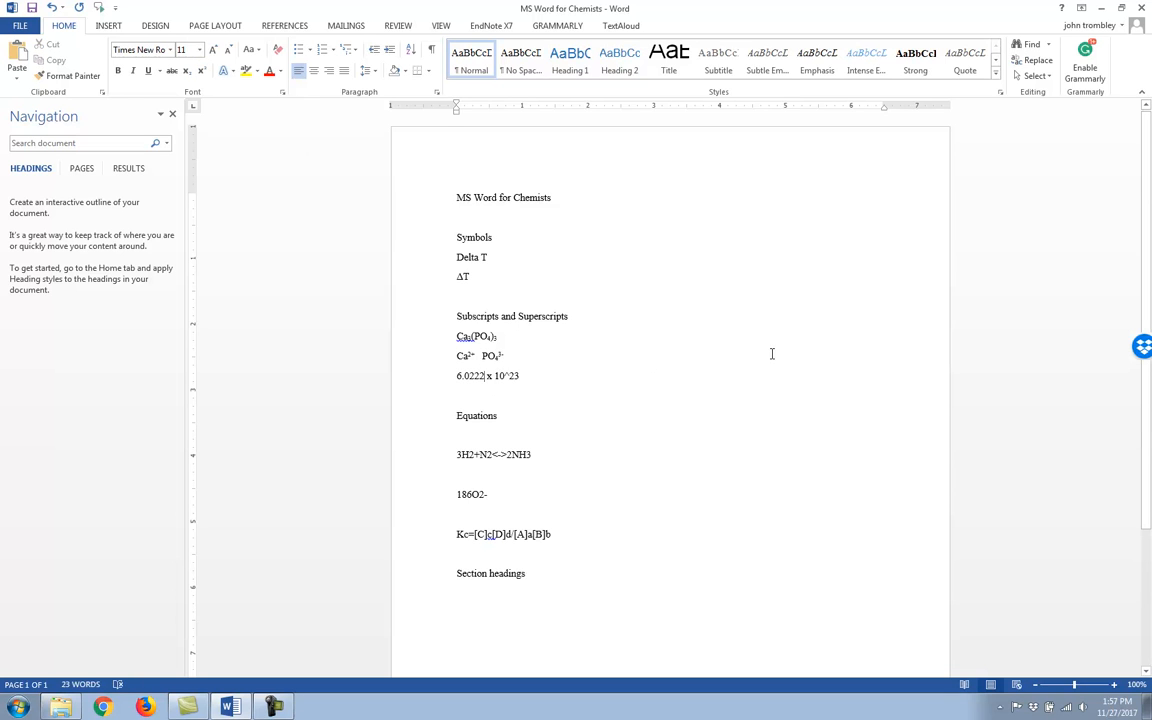
{"action": "key", "text": "BackSpace"}
{"action": "left_click", "coordinate": [501, 376]}
{"action": "key", "text": "Delete"}
{"action": "key", "text": "shift+End"}
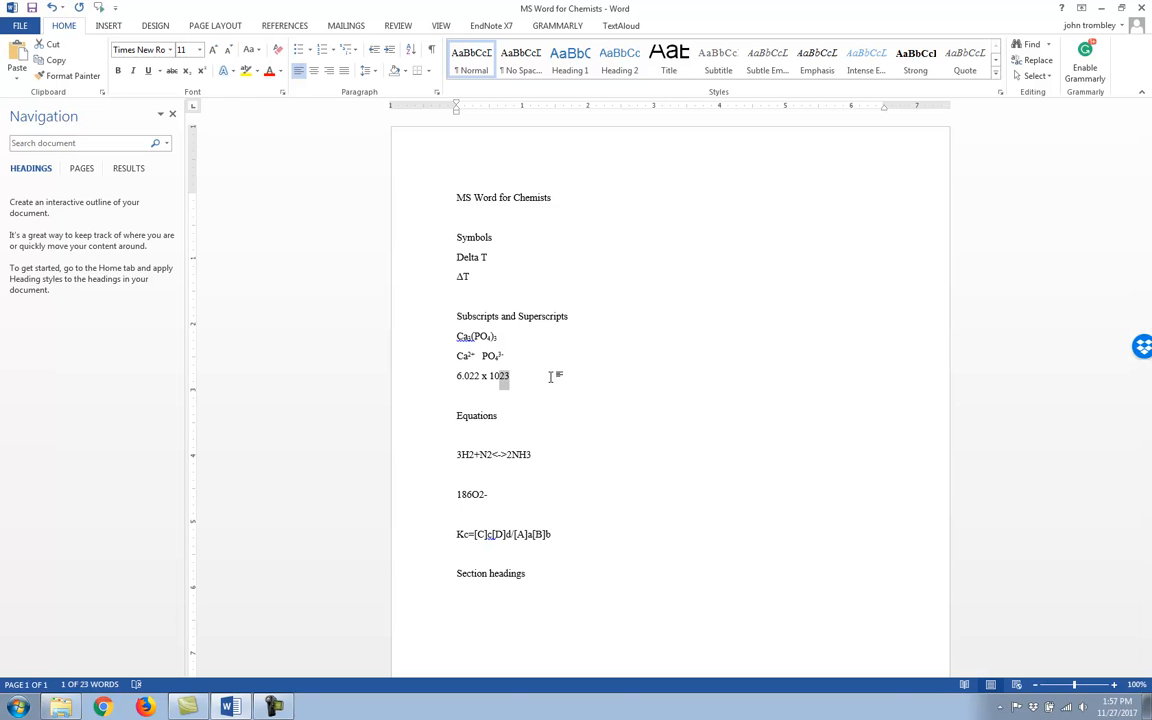
{"action": "left_click", "coordinate": [201, 71]}
{"action": "left_click", "coordinate": [543, 366]}
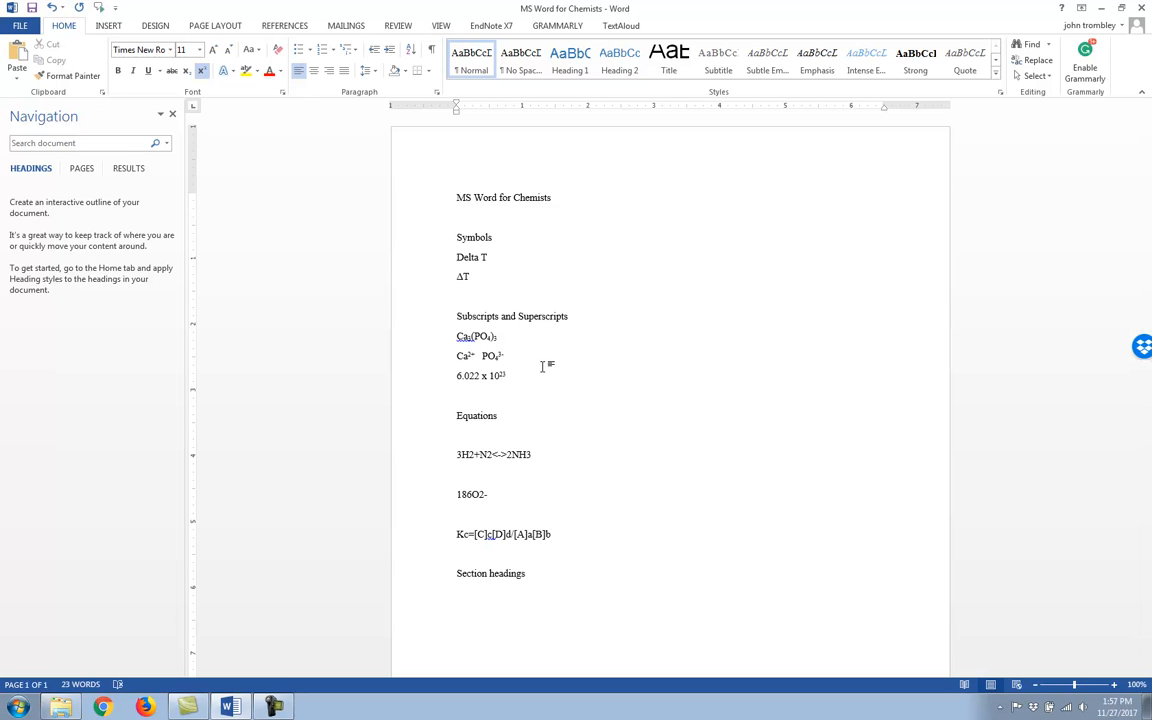
Step: Add a line below 3H2+N2<->2NH3 and insert a new blank equation on it
{"action": "left_click", "coordinate": [569, 457]}
{"action": "key", "text": "Return"}
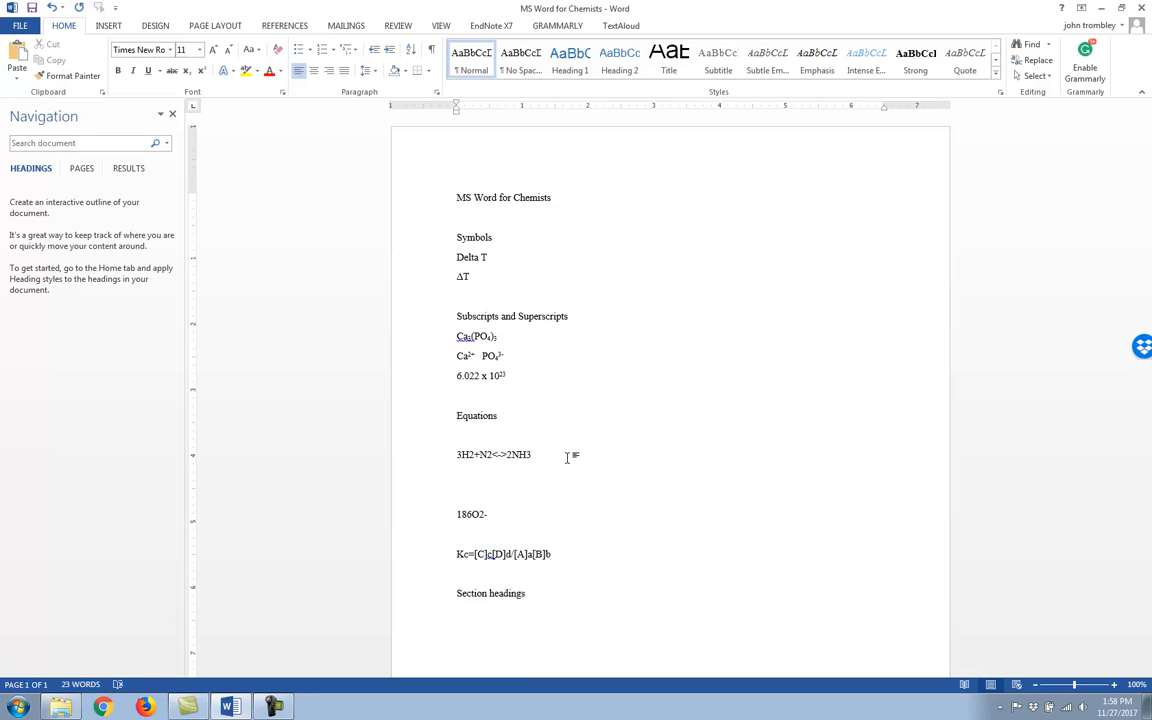
{"action": "left_click", "coordinate": [106, 26]}
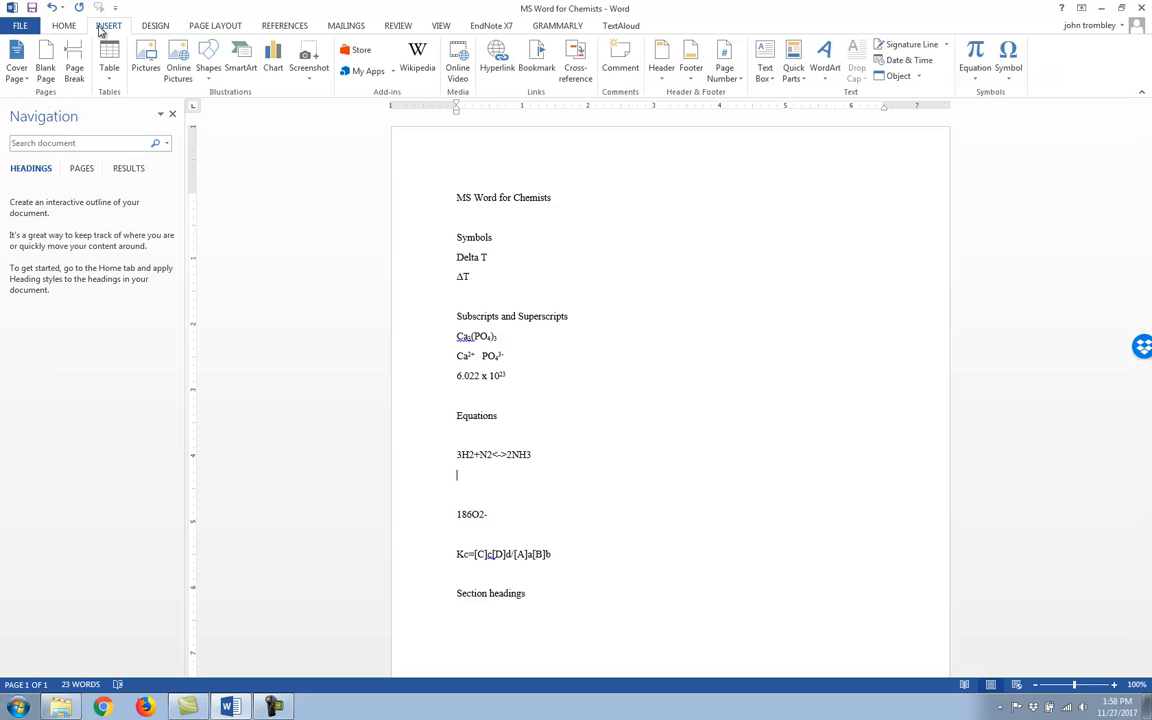
{"action": "left_click", "coordinate": [975, 50]}
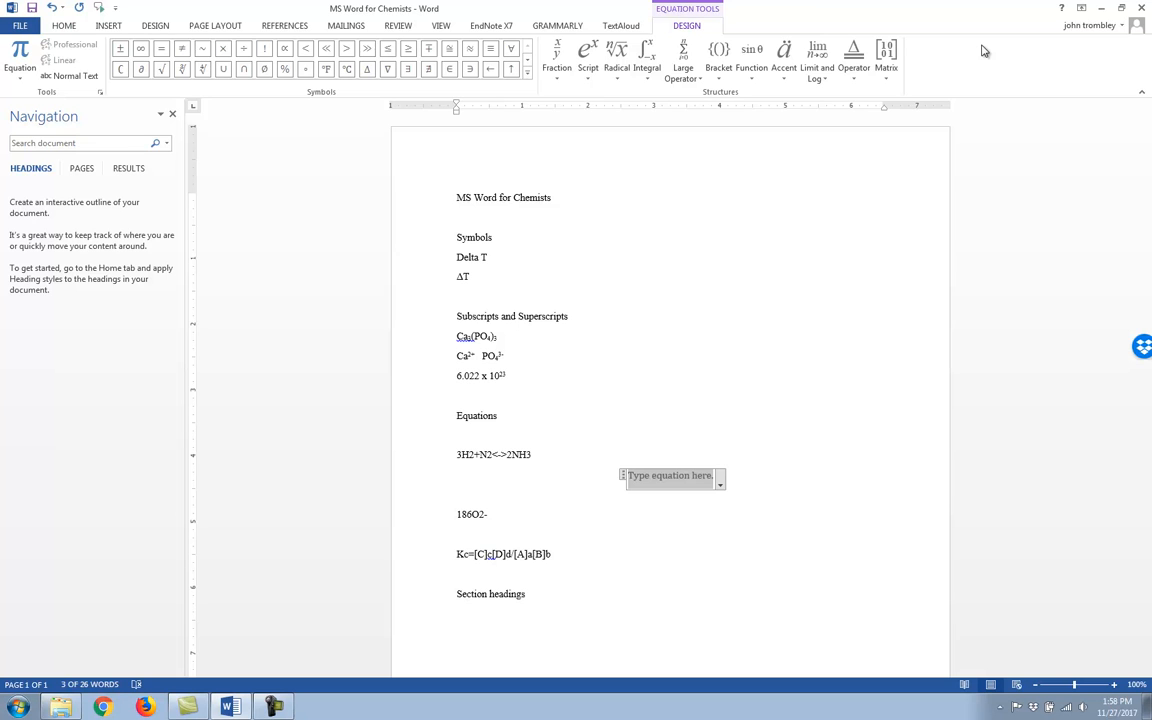
Step: Enter 3H₂ in the equation, using the subscript script structure for H with subscript 2
{"action": "type", "text": "3"}
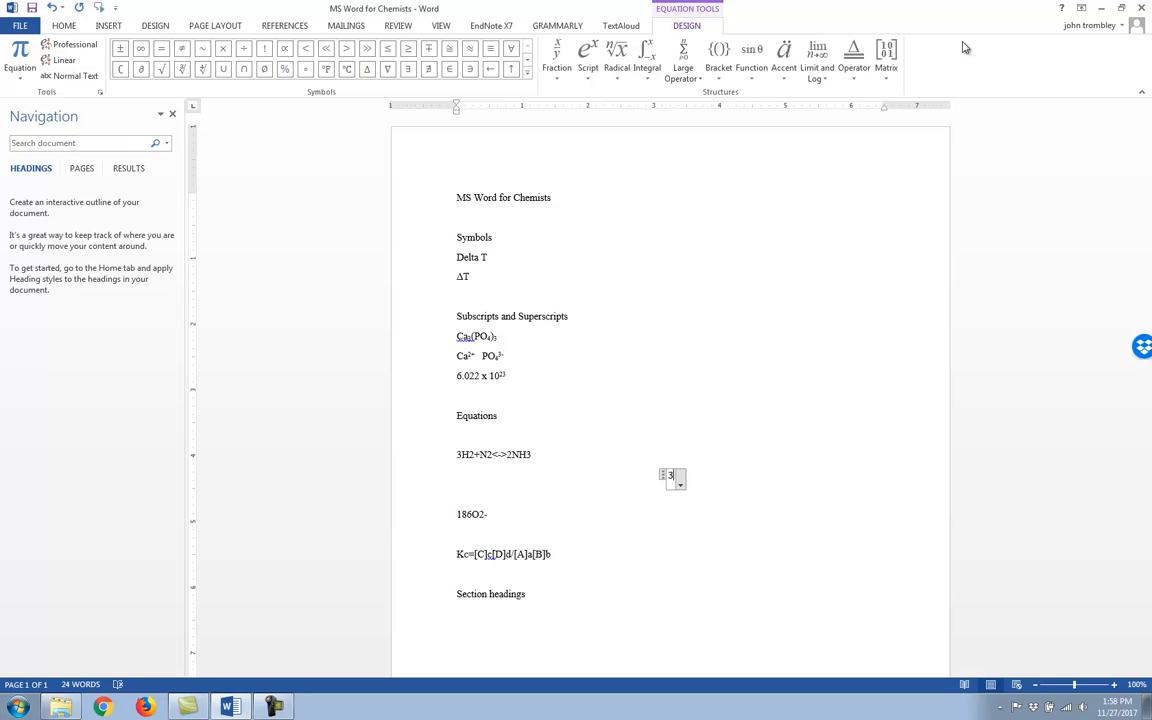
{"action": "left_click", "coordinate": [589, 80]}
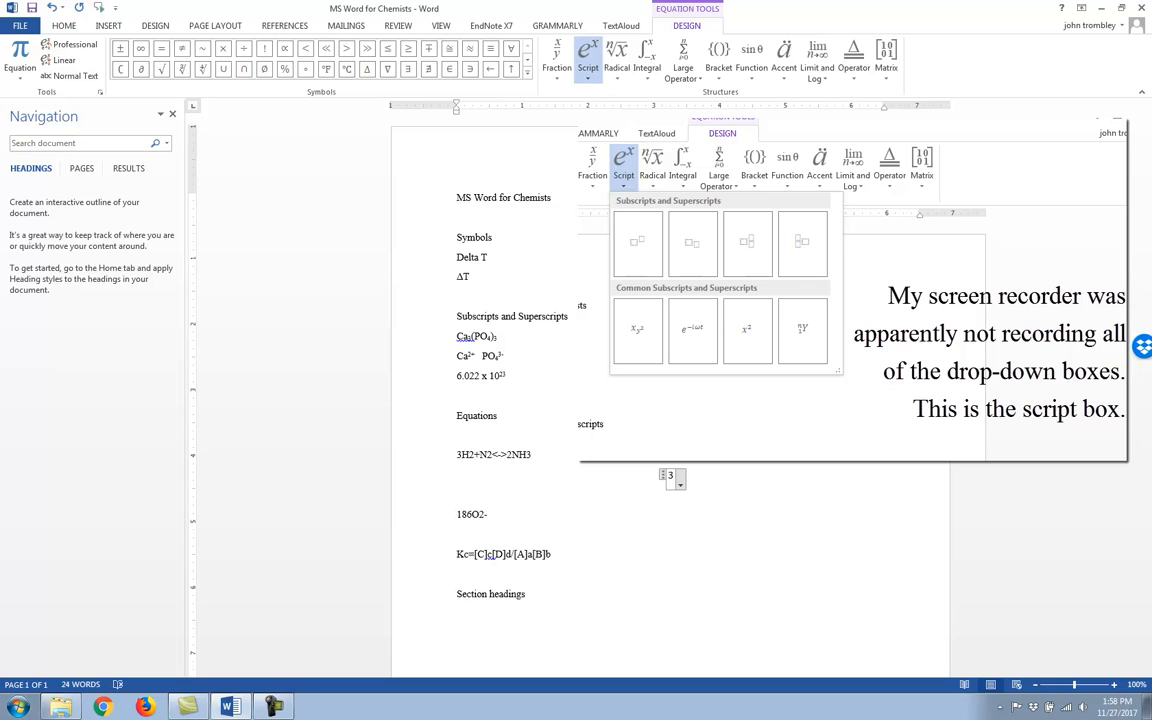
{"action": "left_click", "coordinate": [657, 135]}
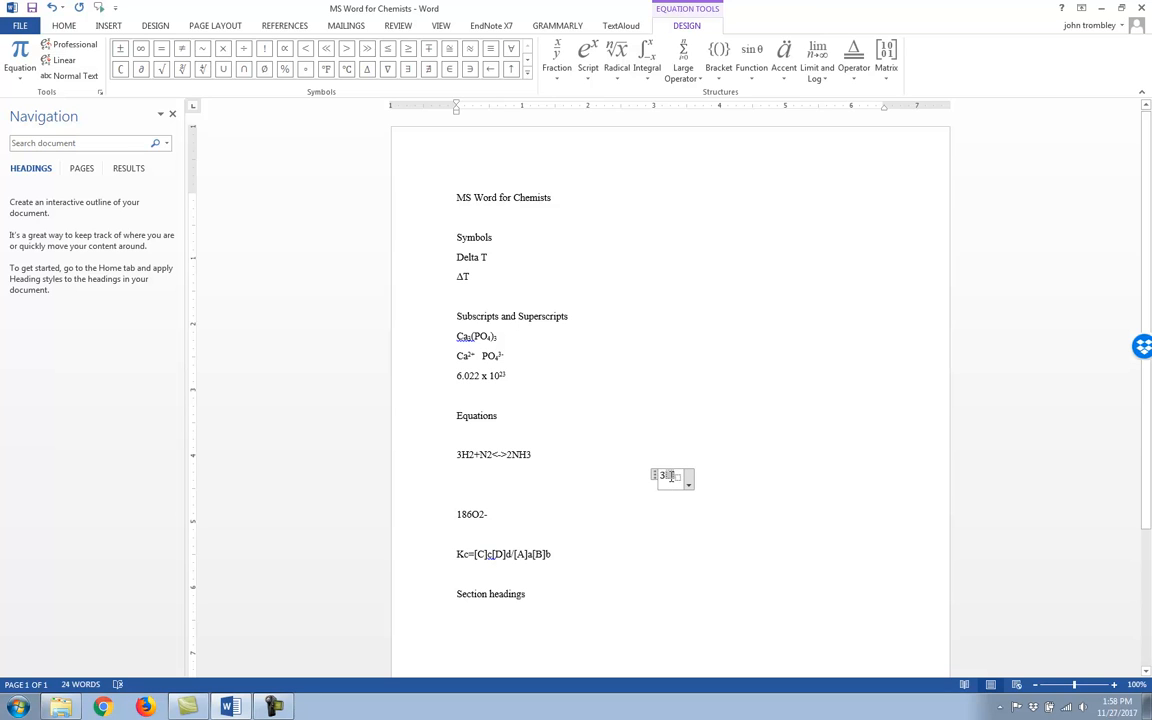
{"action": "type", "text": "H"}
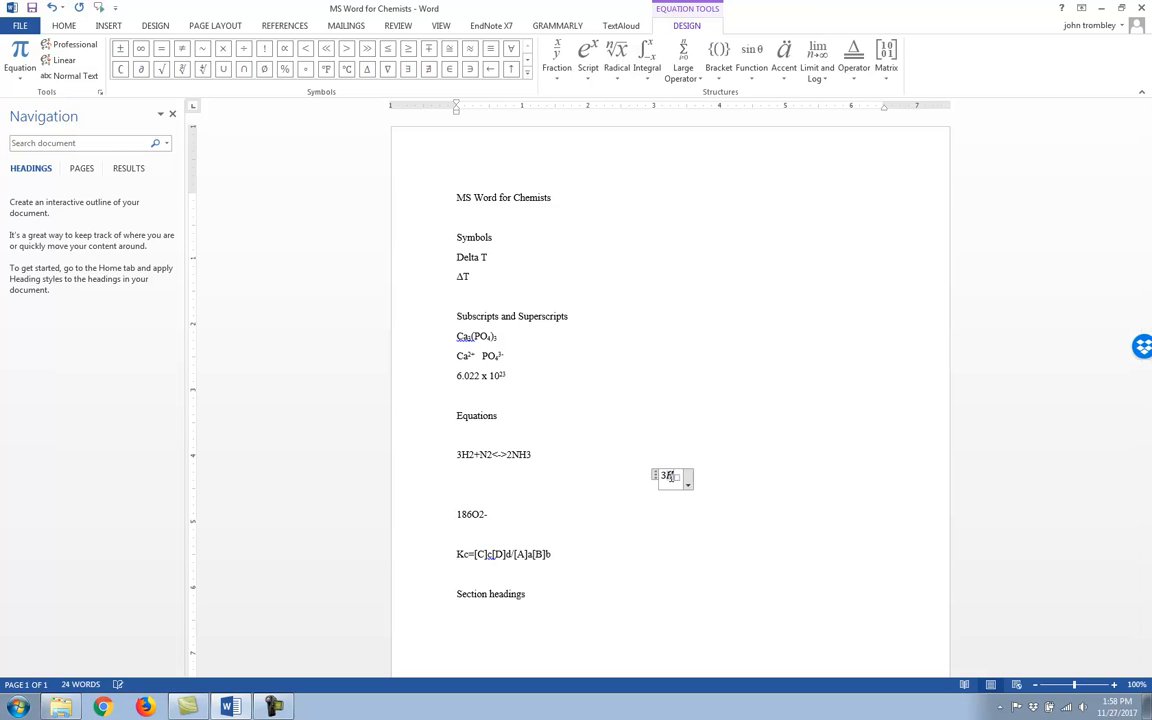
{"action": "type", "text": "2"}
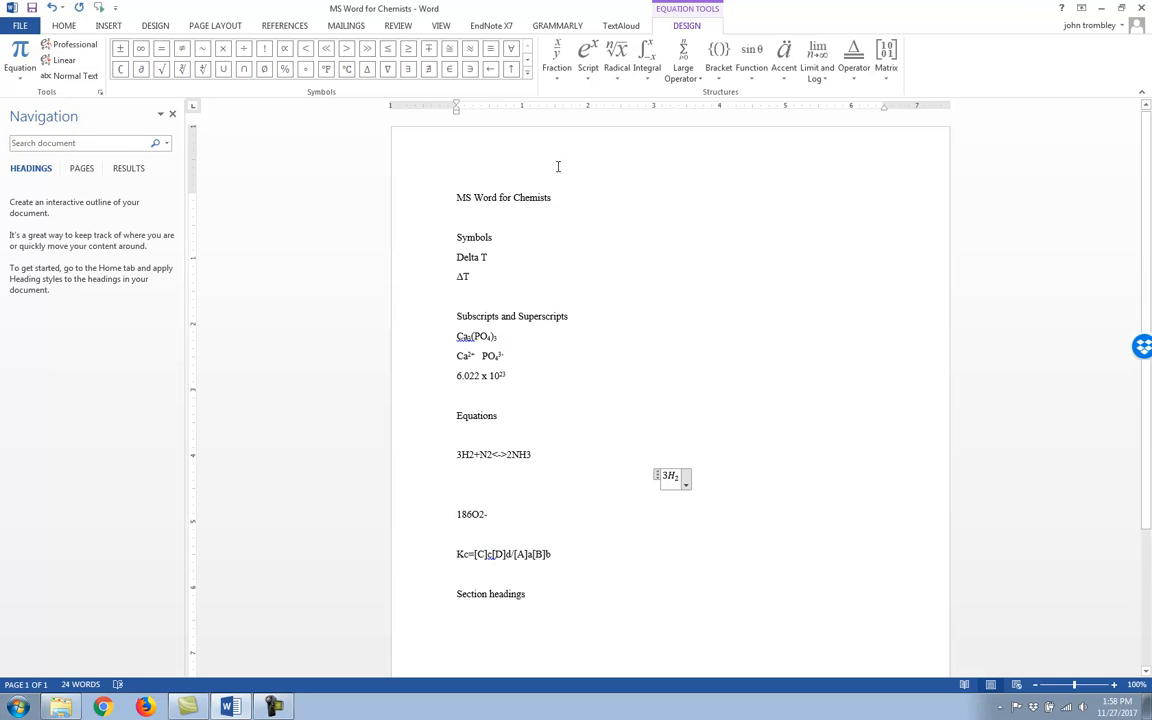
Step: Add a plus sign and N₂ to the equation, using the subscript script structure for N with subscript 2
{"action": "left_click", "coordinate": [529, 61]}
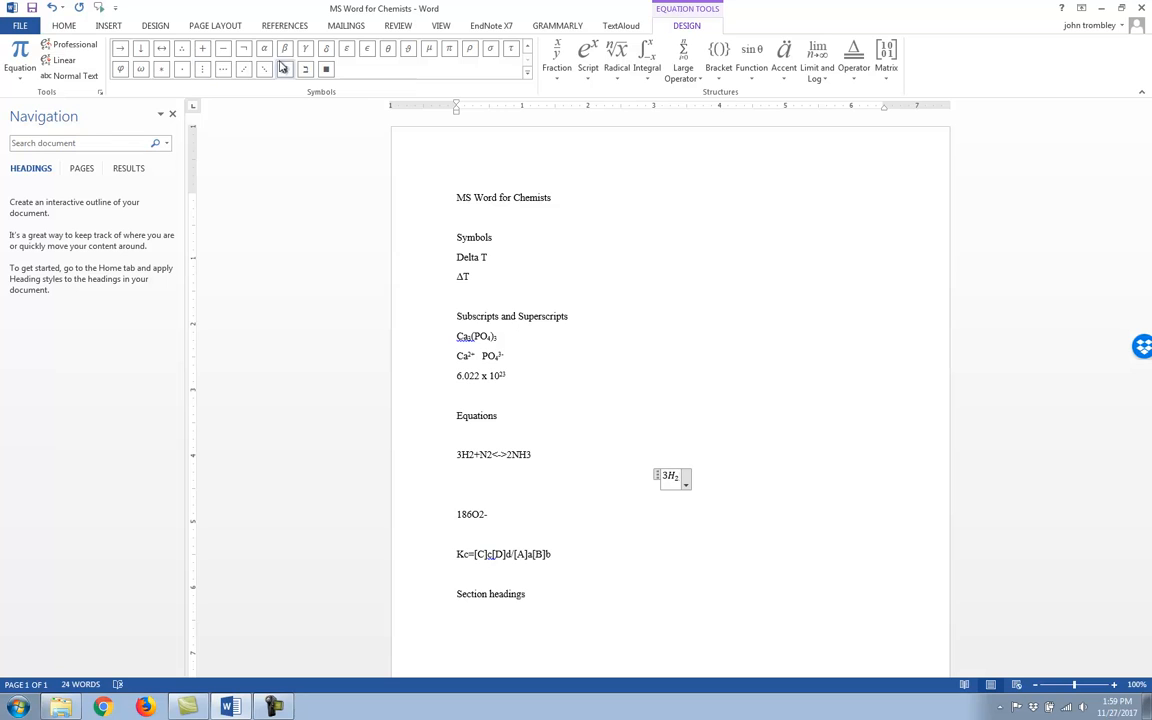
{"action": "left_click", "coordinate": [202, 48]}
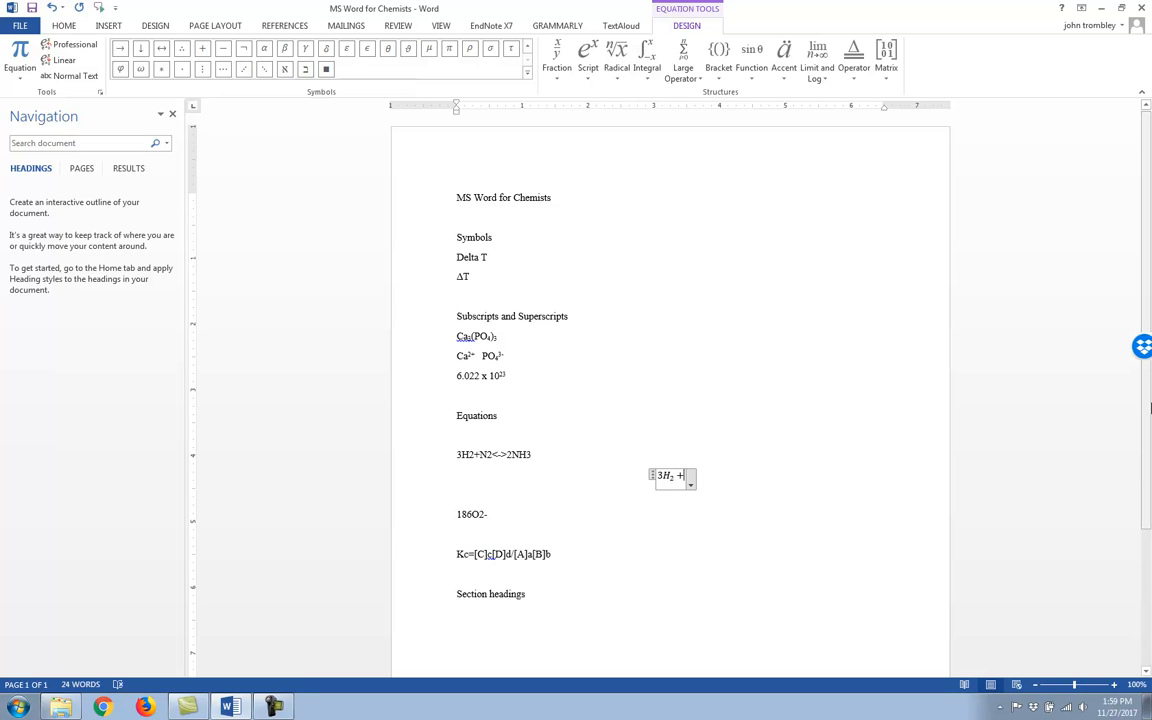
{"action": "left_click", "coordinate": [582, 76]}
{"action": "left_click", "coordinate": [578, 134]}
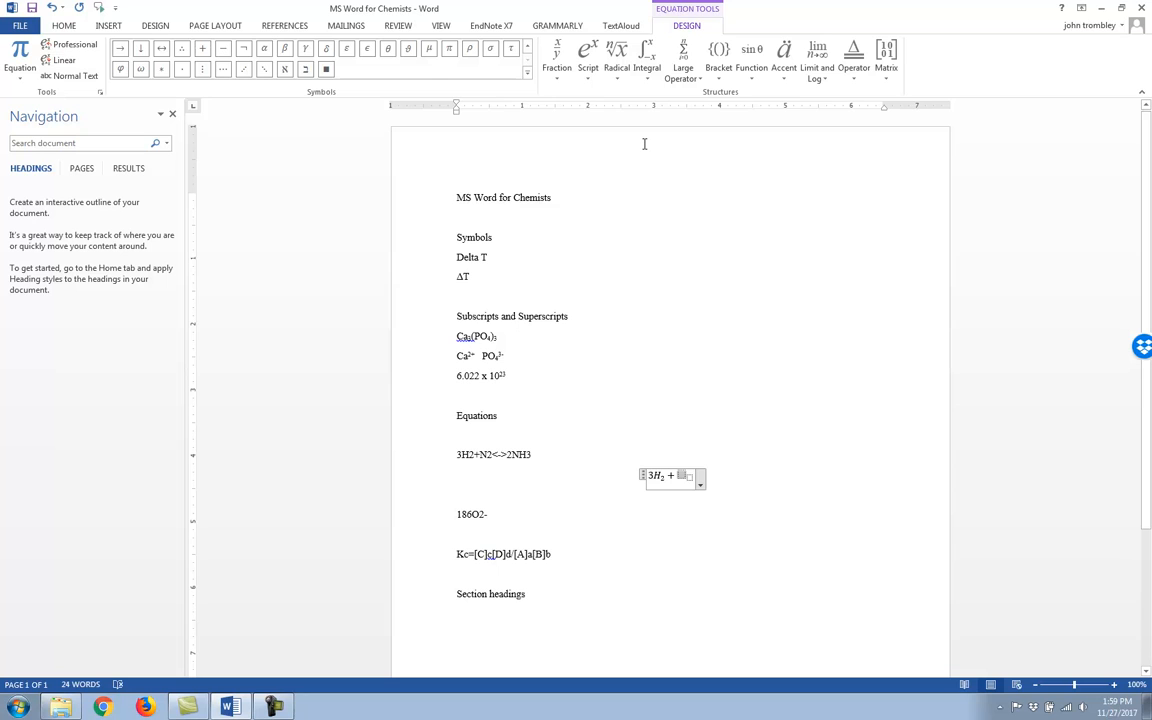
{"action": "type", "text": "N"}
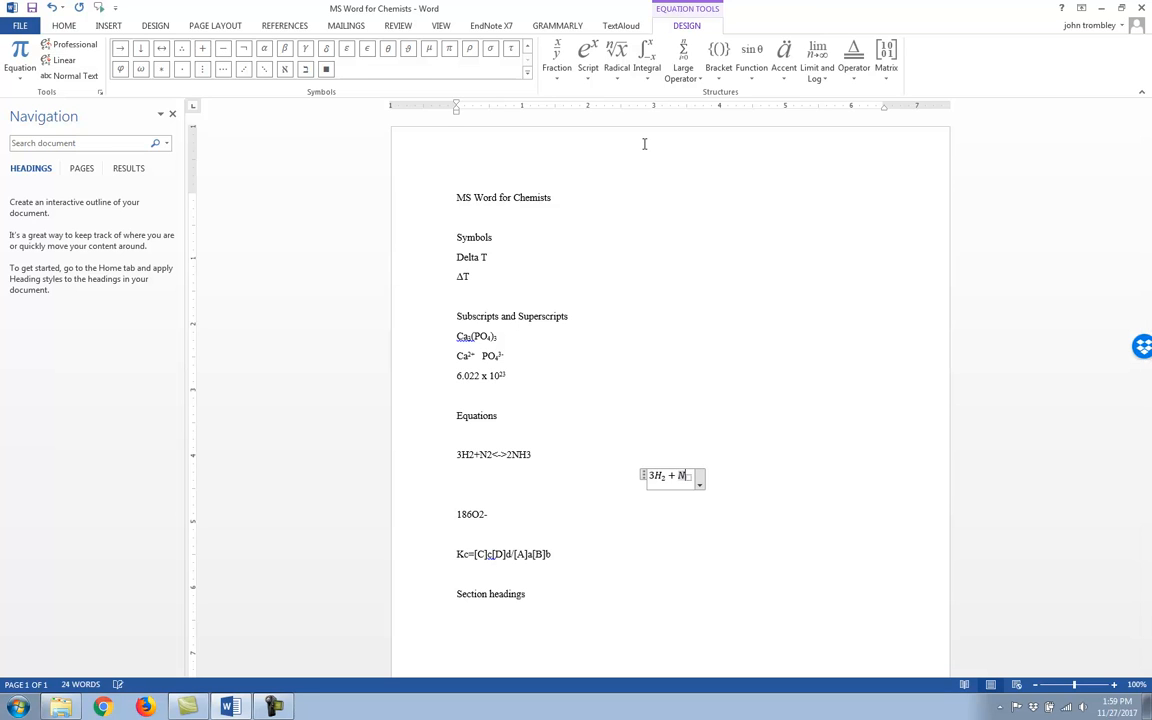
{"action": "type", "text": "2"}
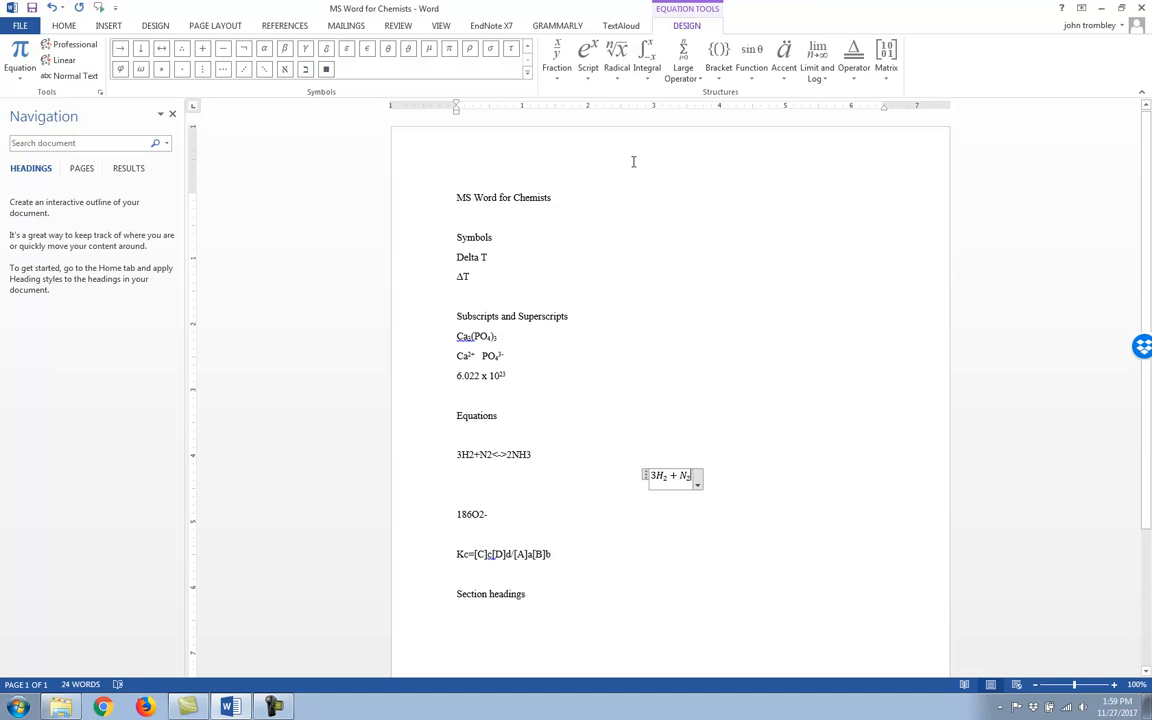
Step: Insert the ⇌ equilibrium harpoons from the Arrows symbol set after N₂ in the equation
{"action": "left_click", "coordinate": [528, 75]}
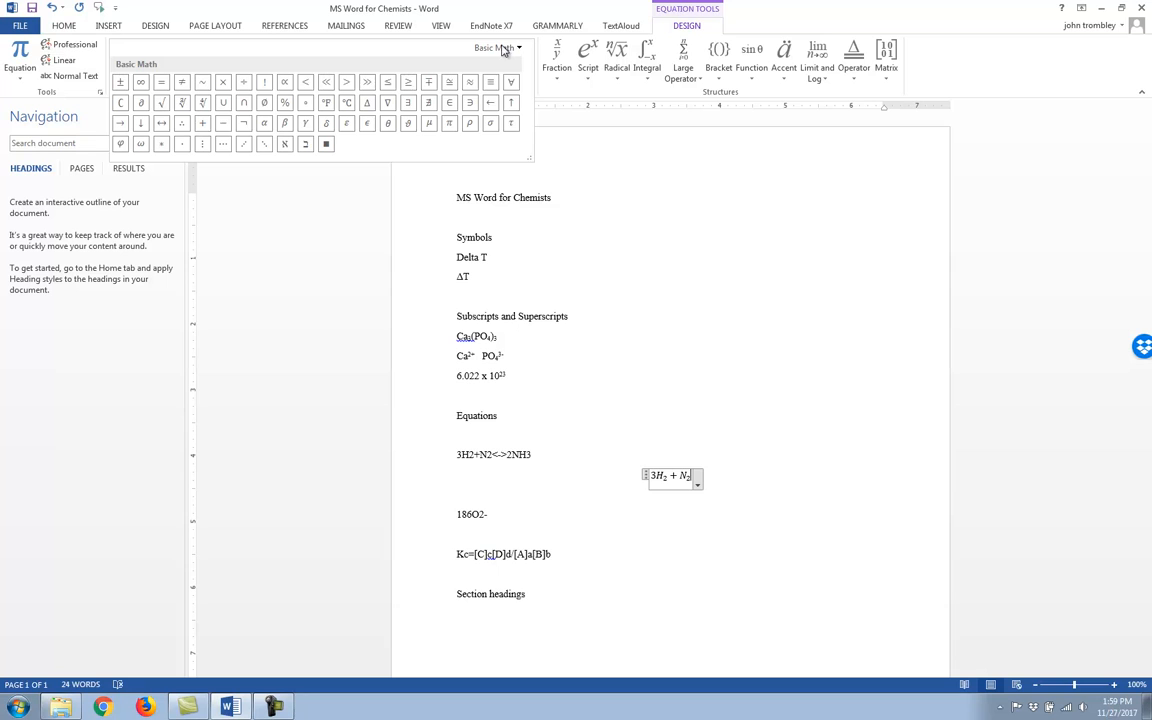
{"action": "left_click", "coordinate": [505, 49]}
{"action": "left_click", "coordinate": [478, 122]}
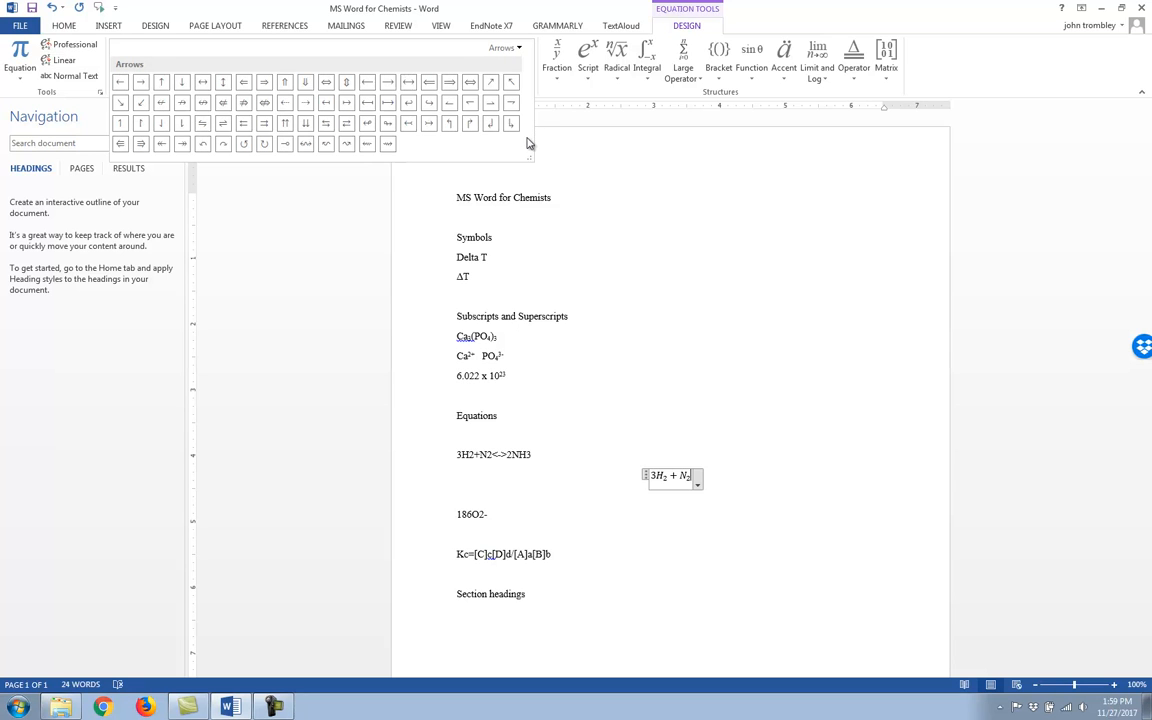
{"action": "left_click", "coordinate": [224, 125]}
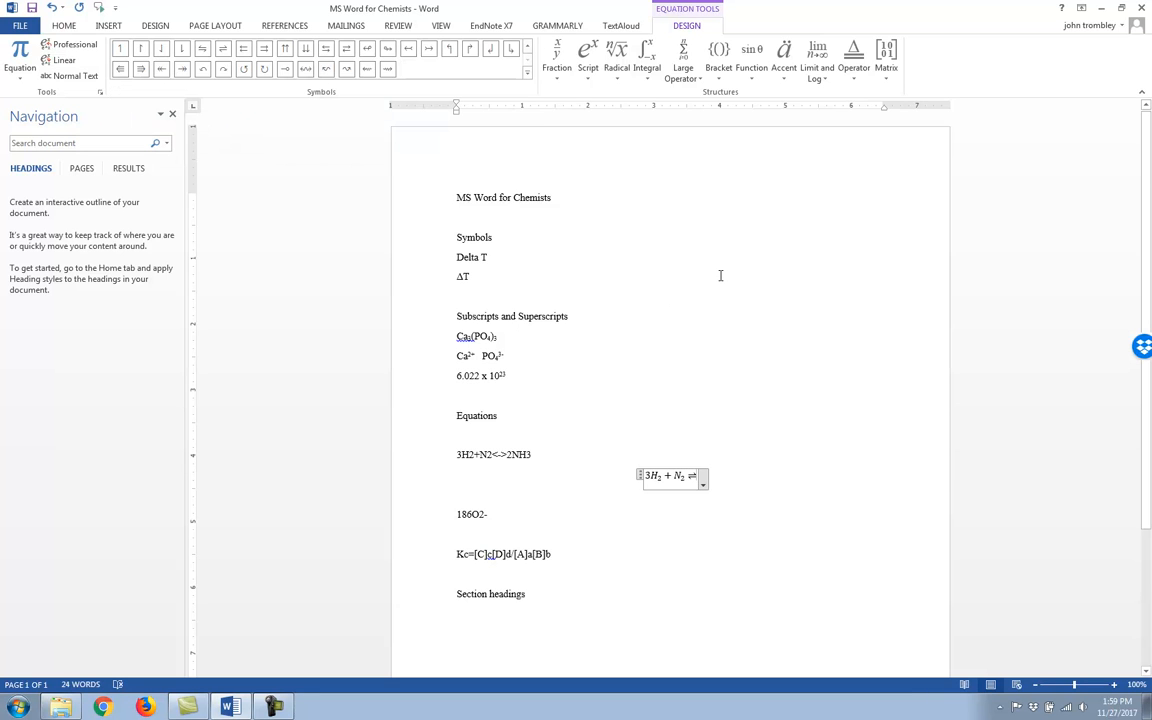
Step: Complete the equation with 2NH₃, using a subscript structure with base NH and subscript 3
{"action": "type", "text": "2"}
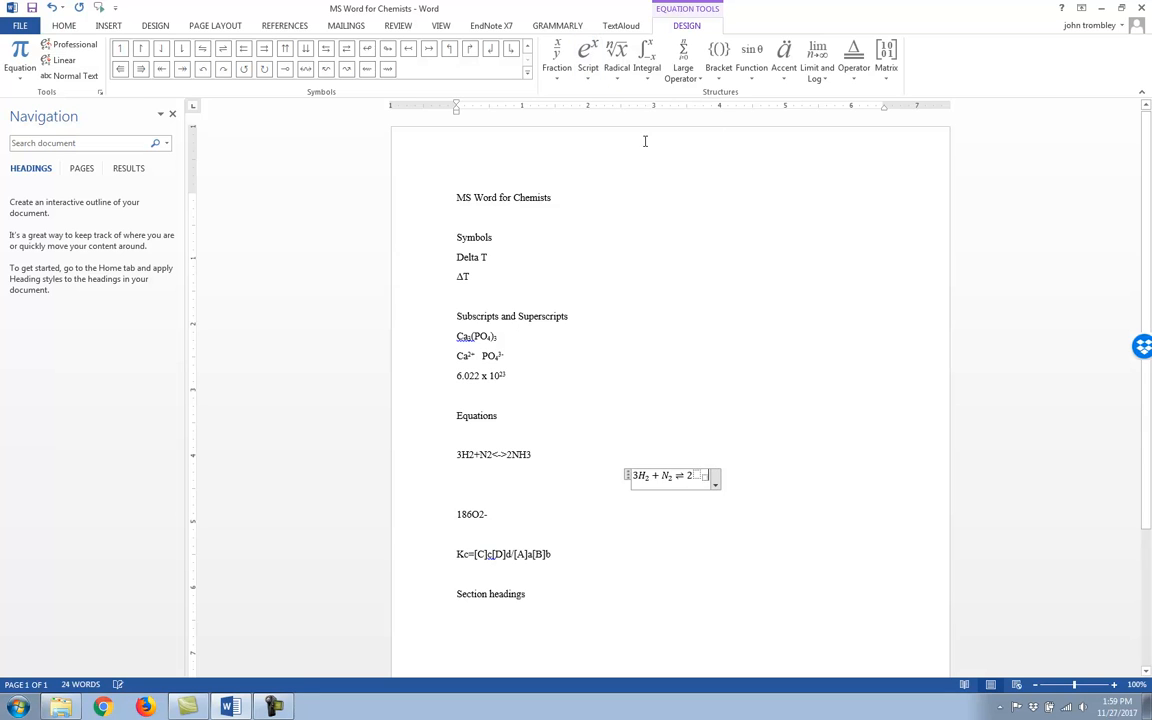
{"action": "type", "text": "3"}
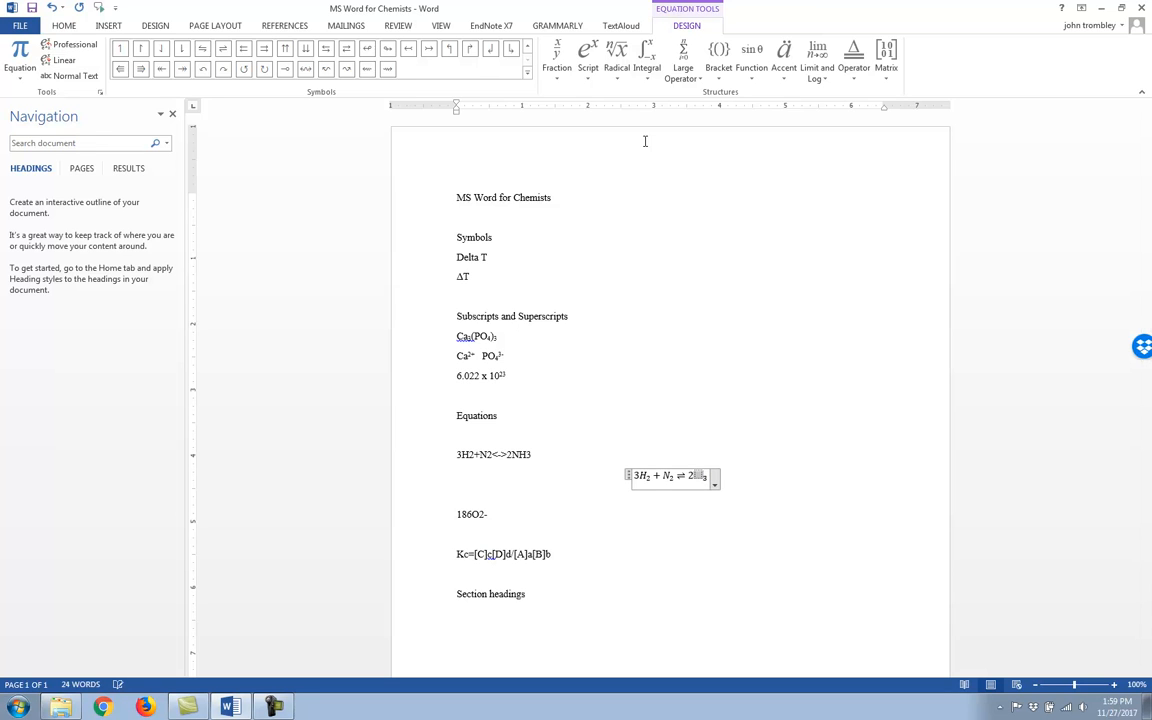
{"action": "type", "text": "NH"}
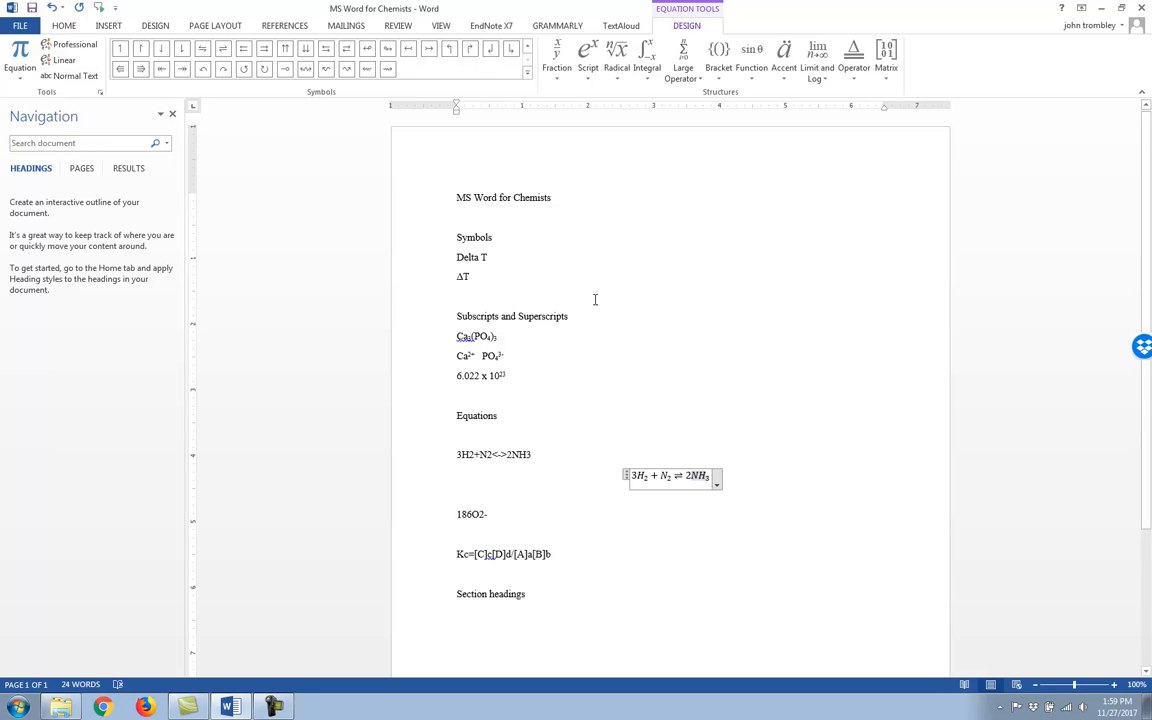
{"action": "left_click", "coordinate": [772, 486]}
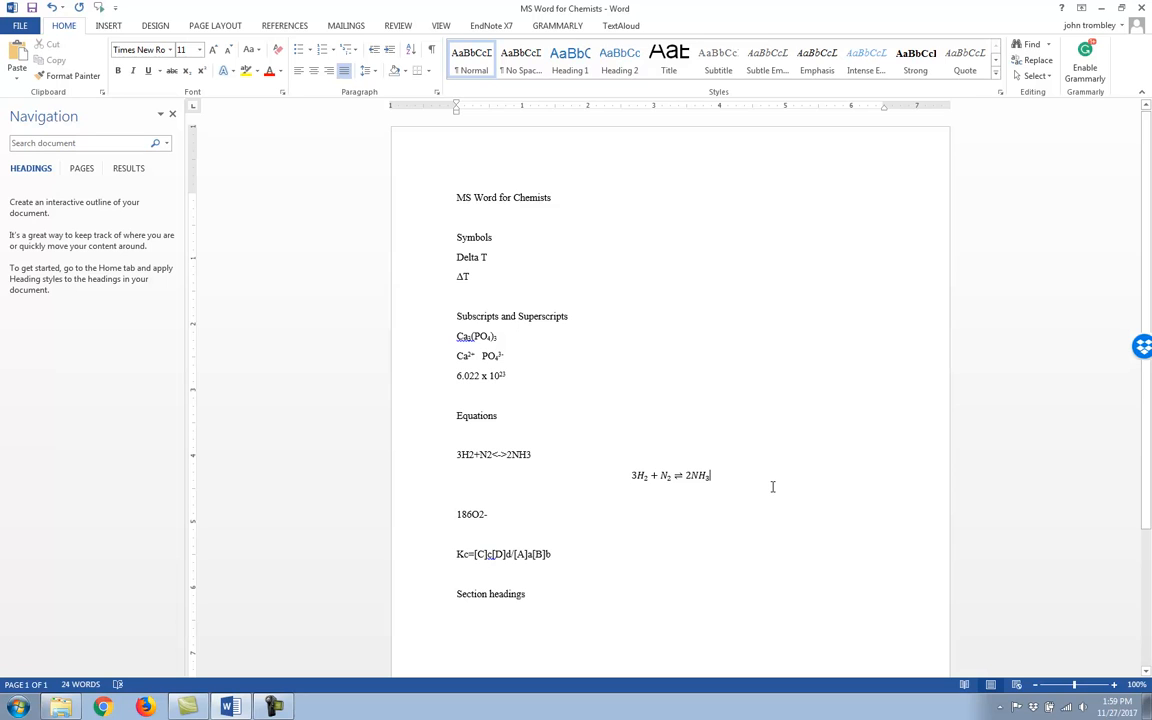
Step: Add a line below 186O2- and insert a new blank equation on it
{"action": "left_click", "coordinate": [505, 532]}
{"action": "key", "text": "Return"}
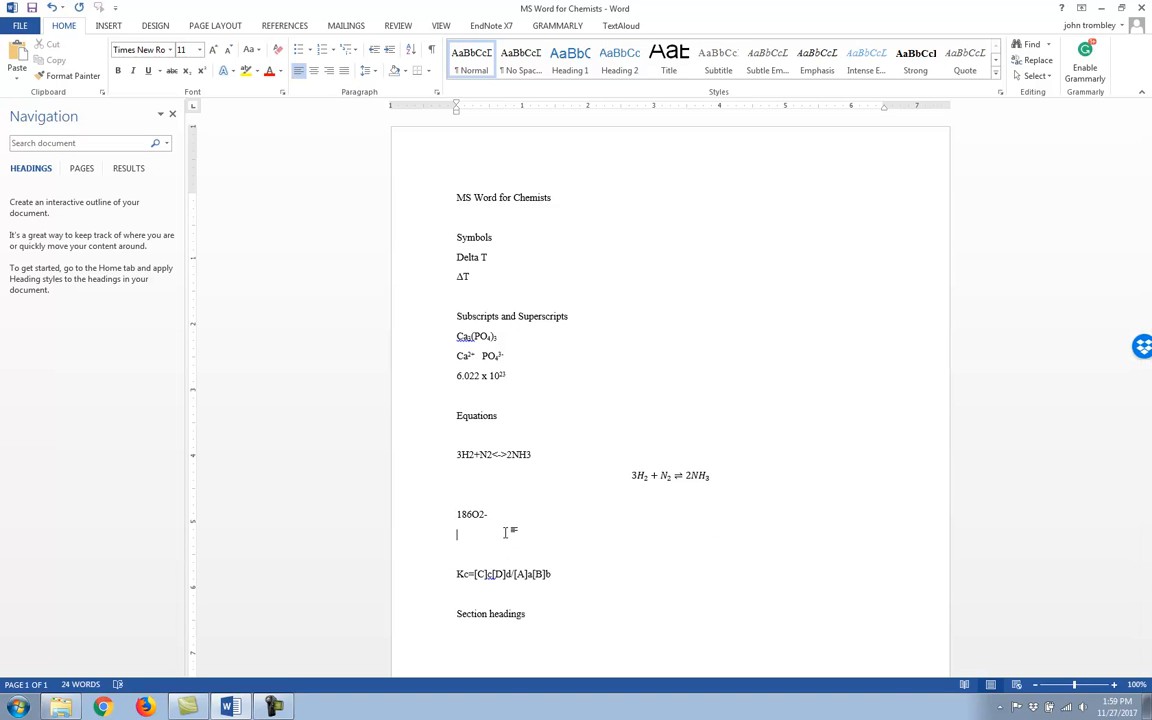
{"action": "left_click", "coordinate": [108, 25]}
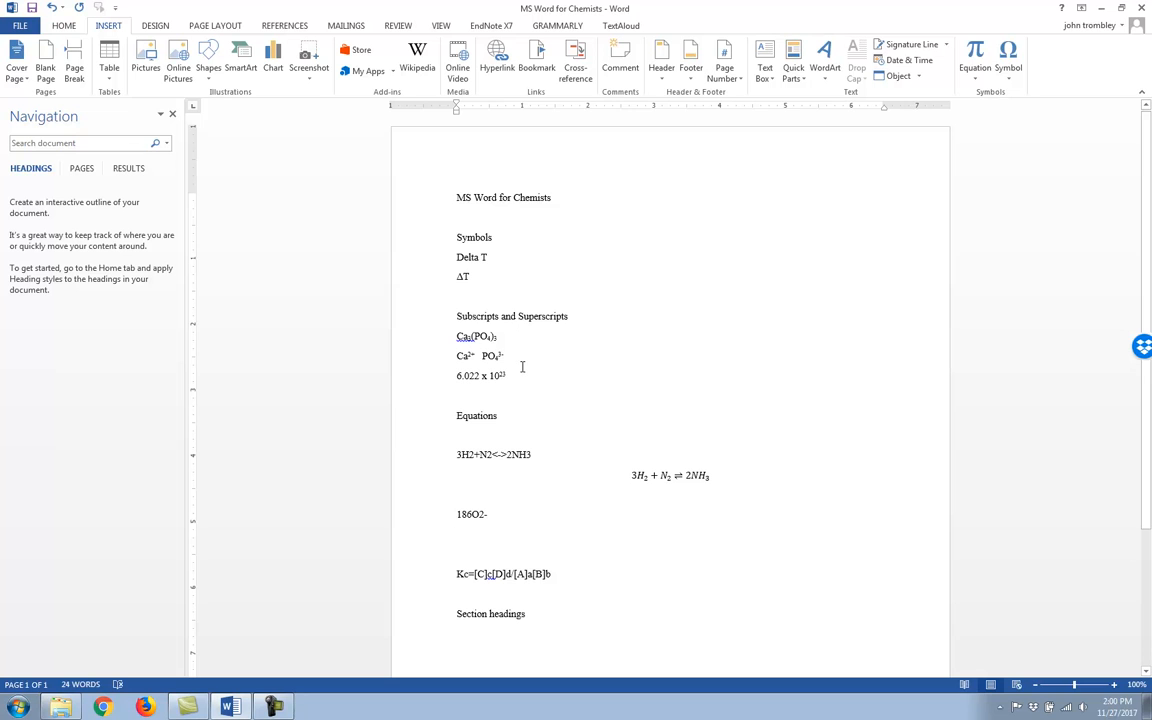
{"action": "left_click", "coordinate": [976, 52]}
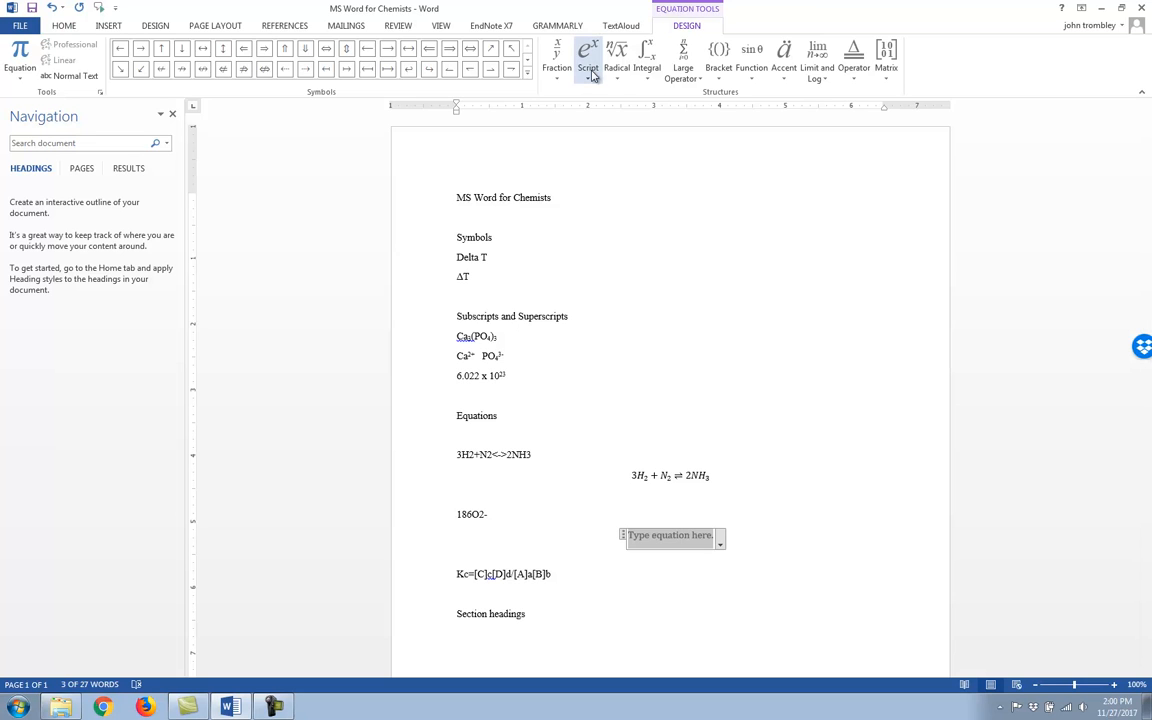
Step: Insert two left subscript-superscript script structures side by side in the new equation below 186O2-
{"action": "left_click", "coordinate": [764, 151]}
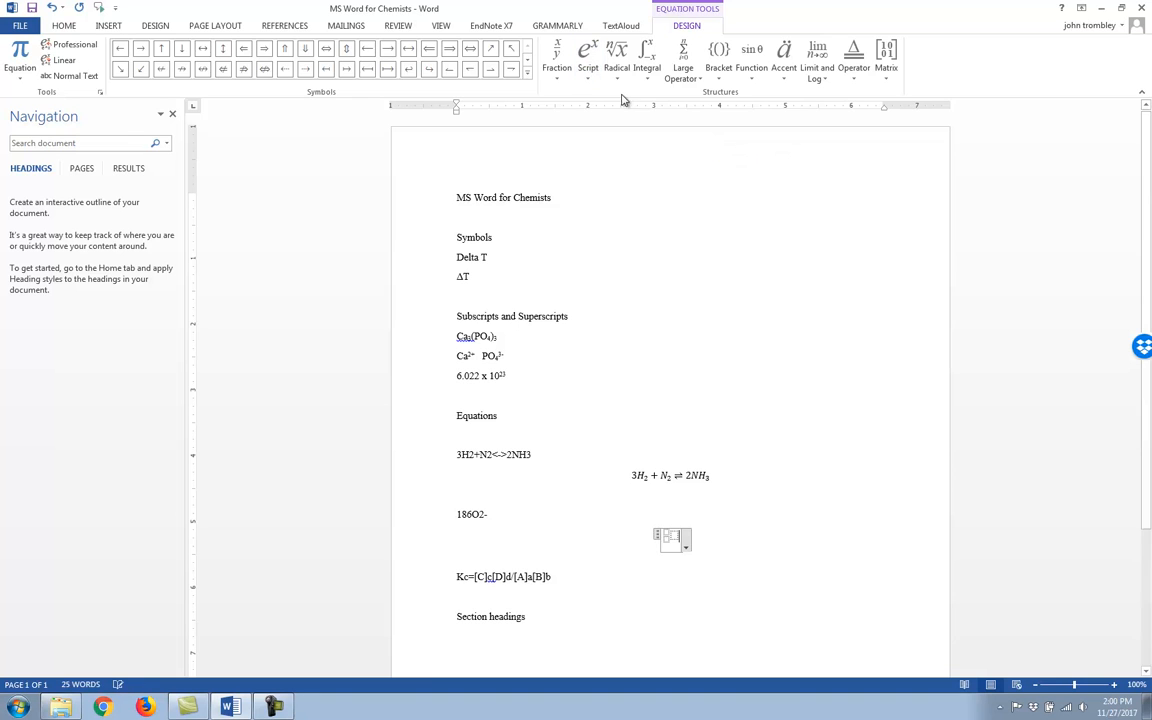
{"action": "left_click", "coordinate": [594, 75]}
{"action": "left_click", "coordinate": [776, 136]}
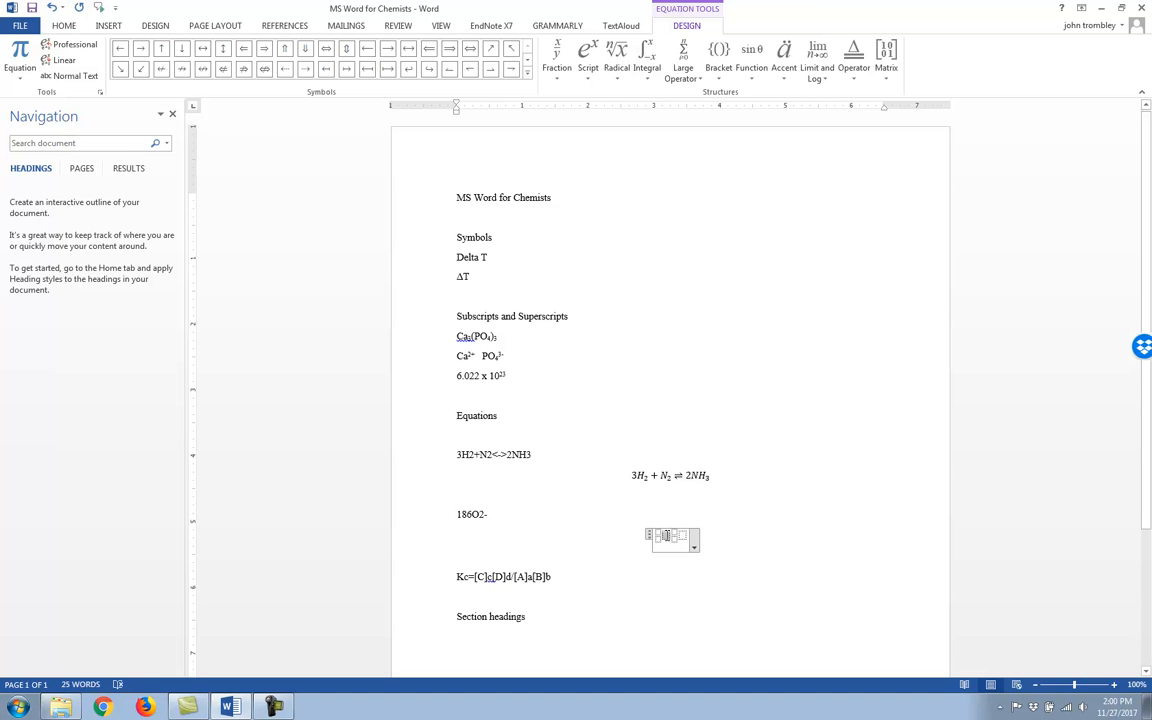
Step: Fill in base O with left superscript 18, left subscript 6 and superscript charge 2-, and left-align the equation
{"action": "type", "text": "O"}
{"action": "left_click", "coordinate": [660, 534]}
{"action": "type", "text": "188"}
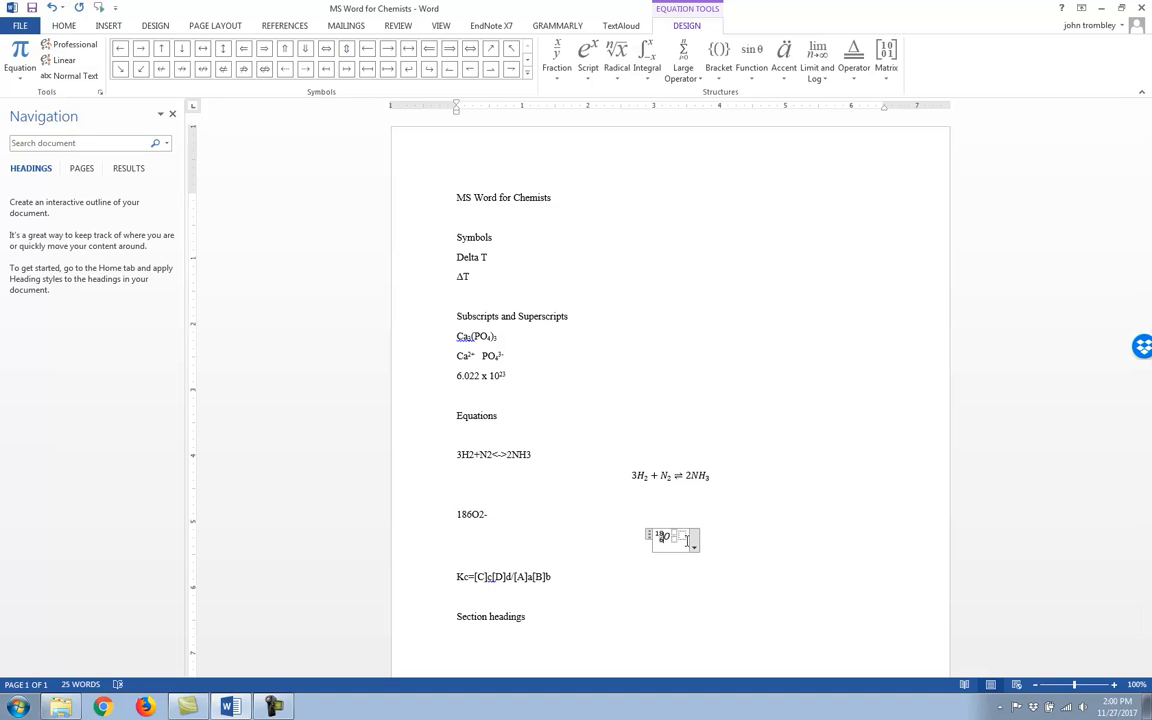
{"action": "type", "text": "2-"}
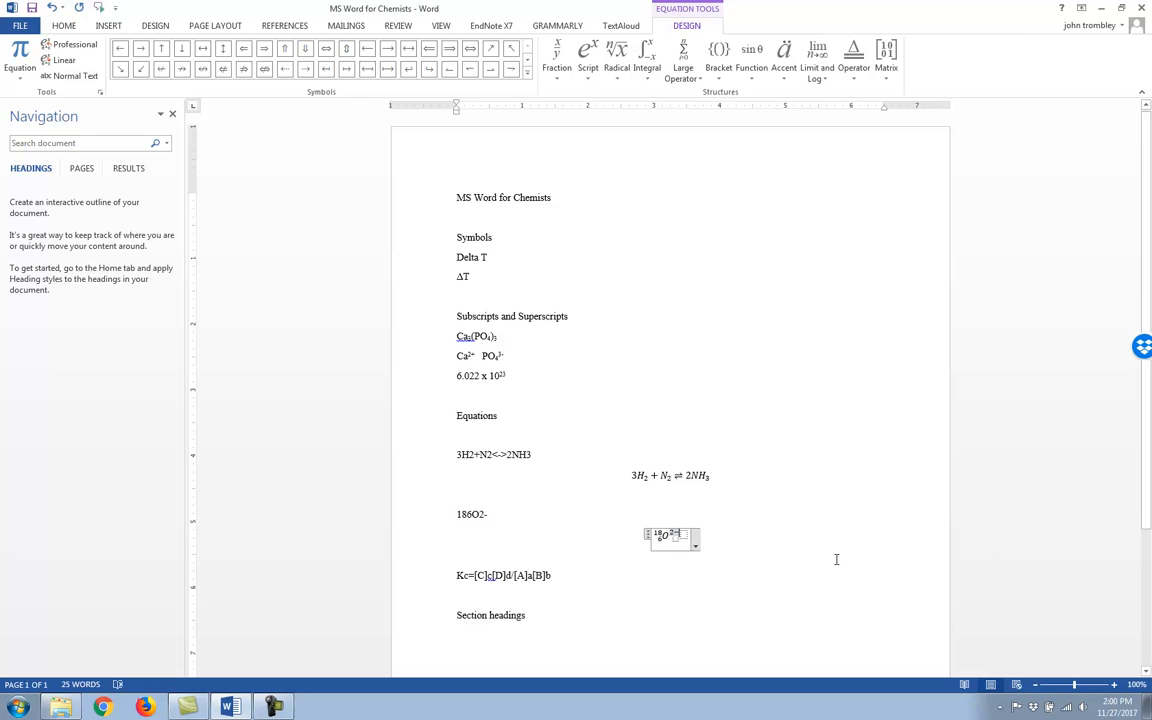
{"action": "left_click", "coordinate": [722, 540]}
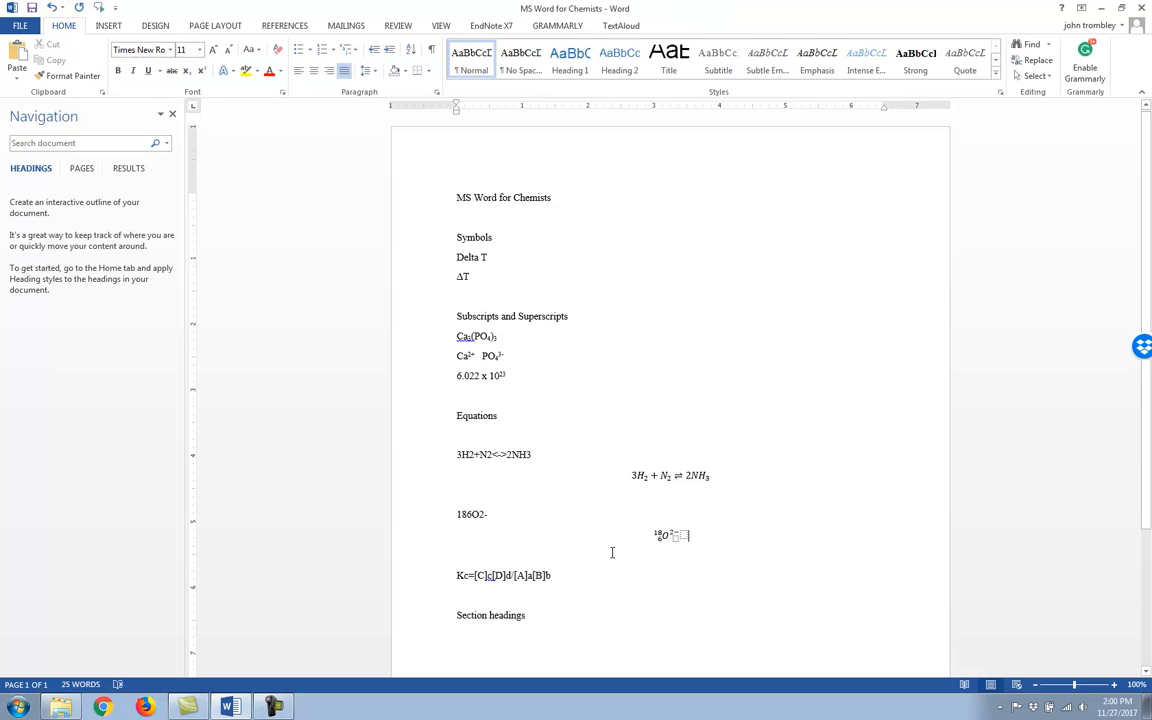
{"action": "left_click", "coordinate": [302, 71]}
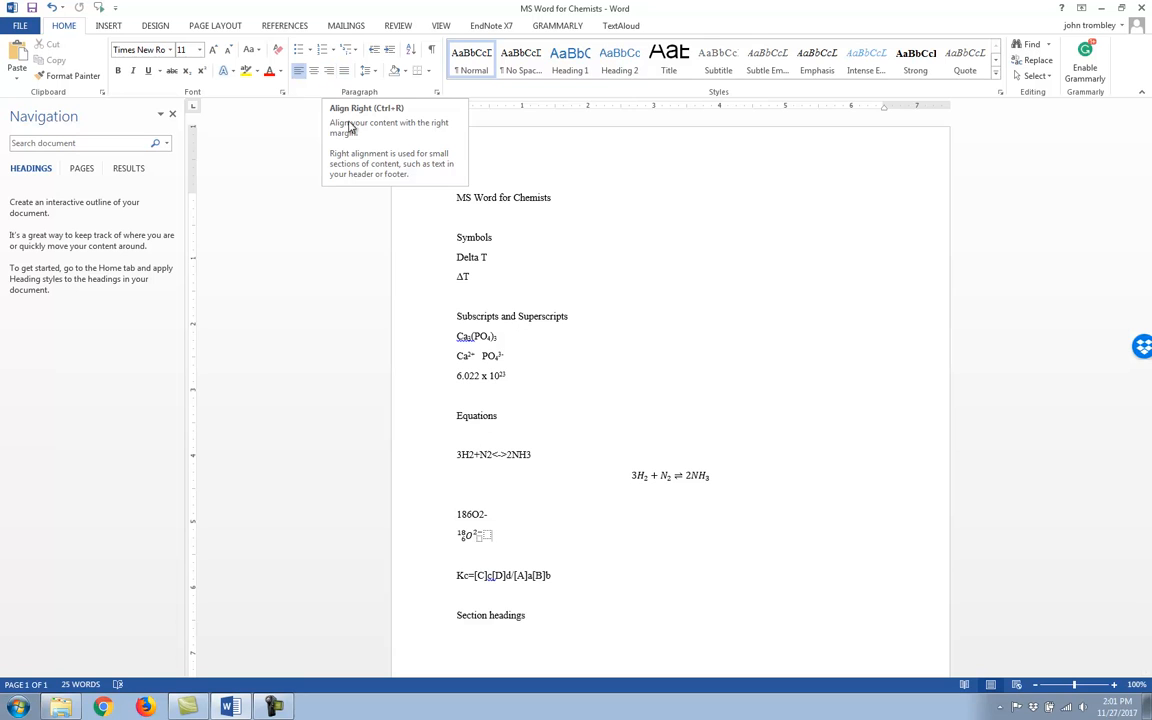
Step: Insert a new blank equation on the empty line below Kc=[C]c[D]d/[A]a[B]b
{"action": "left_click", "coordinate": [488, 555]}
{"action": "left_click", "coordinate": [478, 595]}
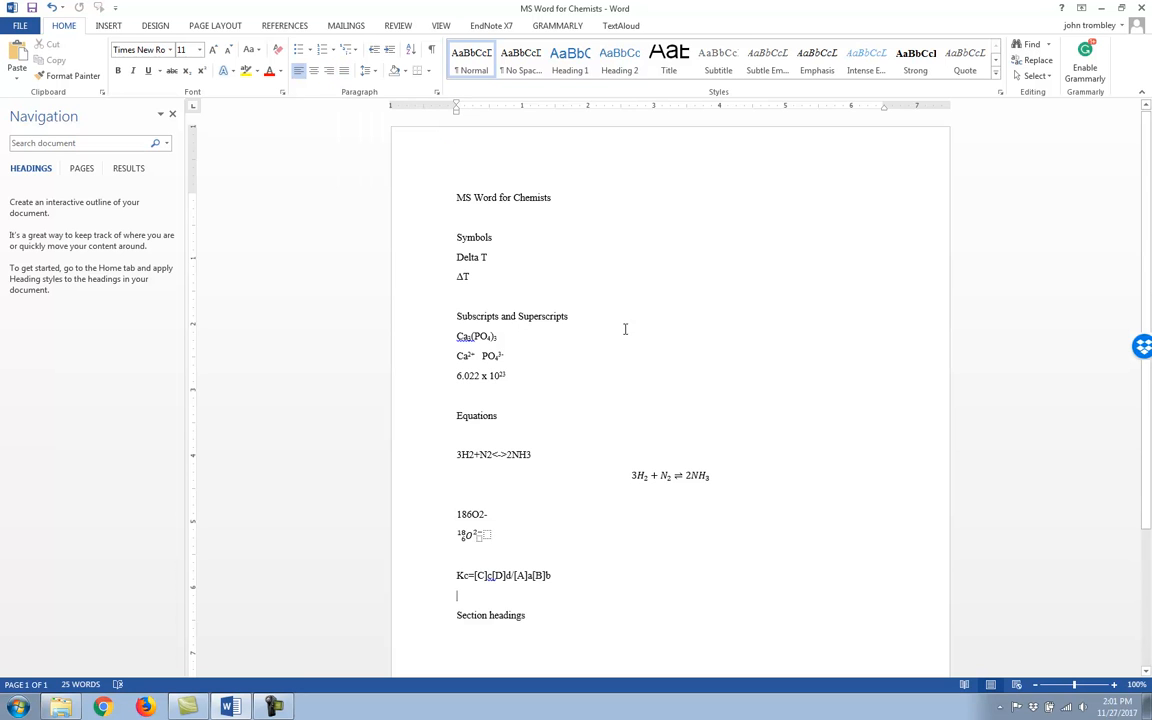
{"action": "left_click", "coordinate": [108, 25]}
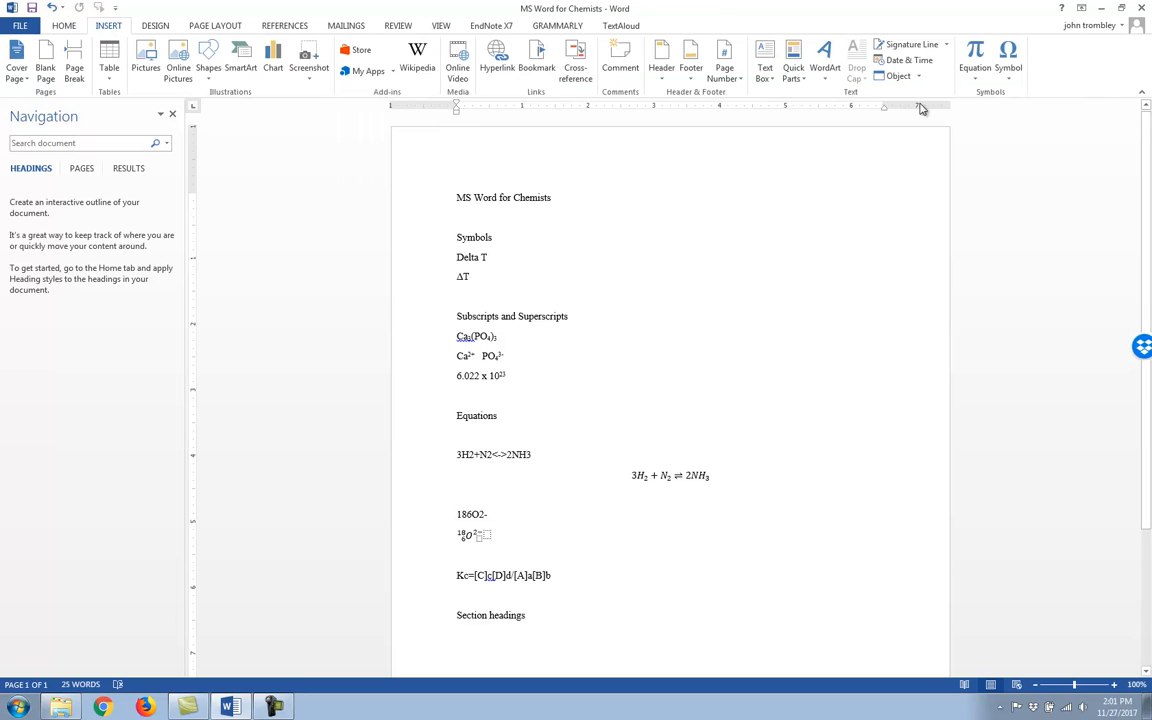
{"action": "left_click", "coordinate": [965, 55]}
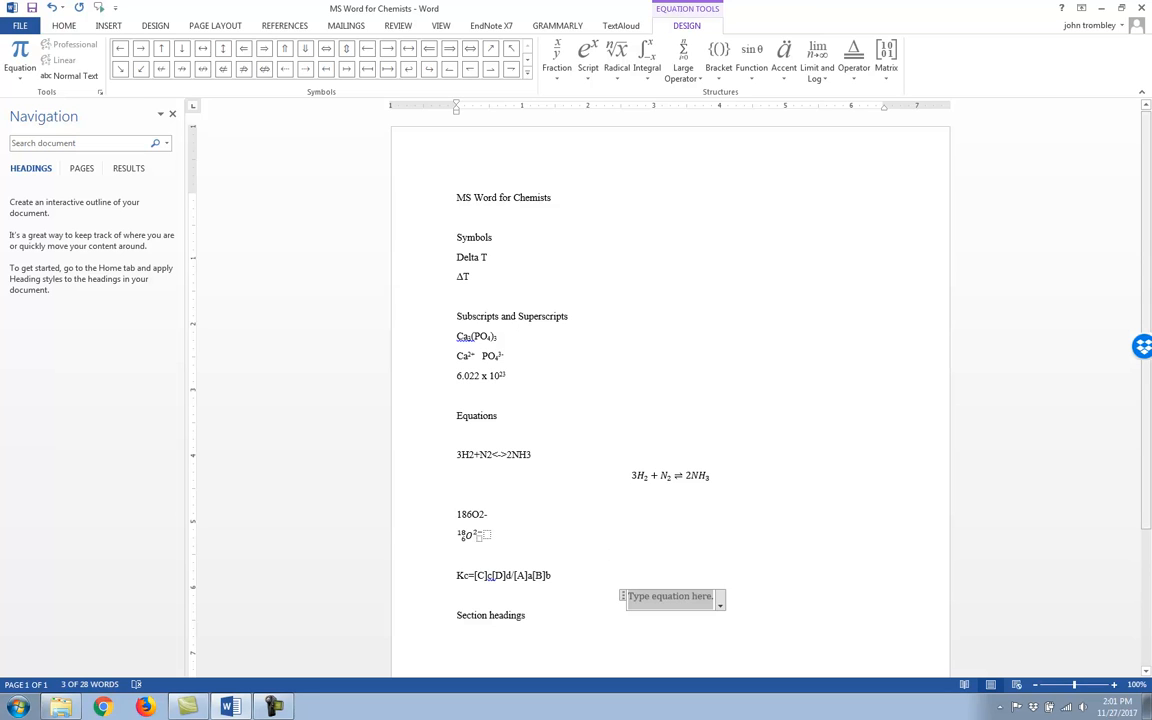
Step: Enter K with subscript c followed by an equals sign, using the subscript script structure
{"action": "left_click", "coordinate": [655, 146]}
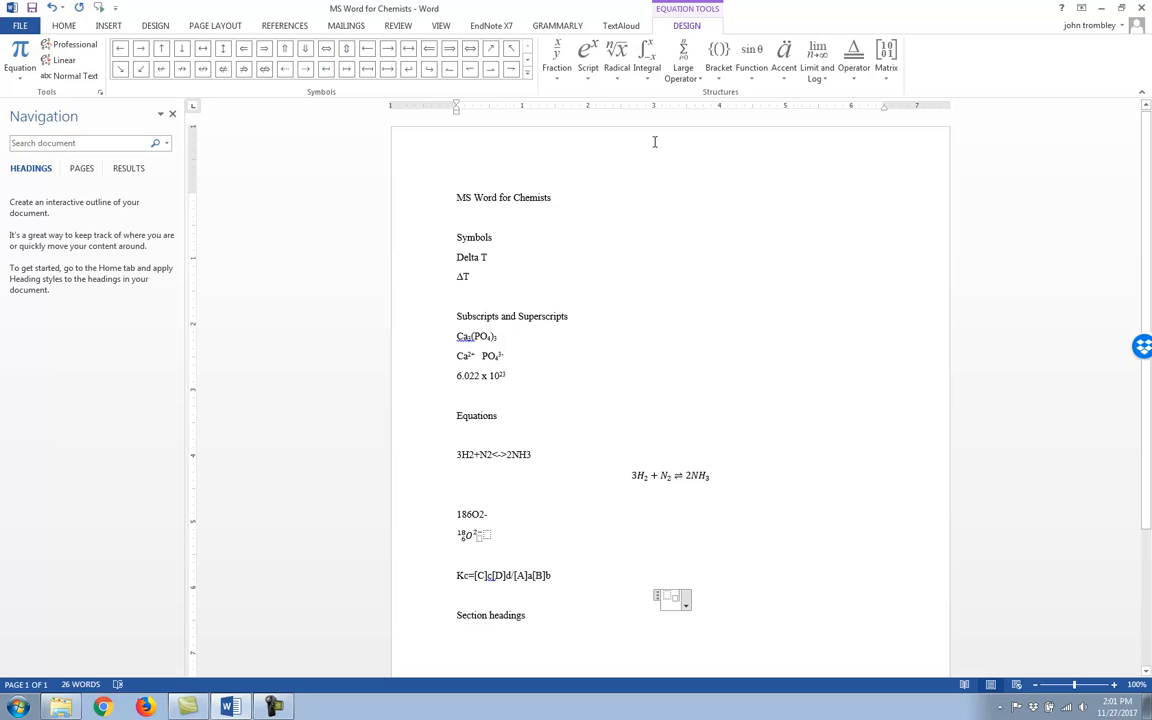
{"action": "type", "text": "K"}
{"action": "key", "text": "Right"}
{"action": "type", "text": "c ="}
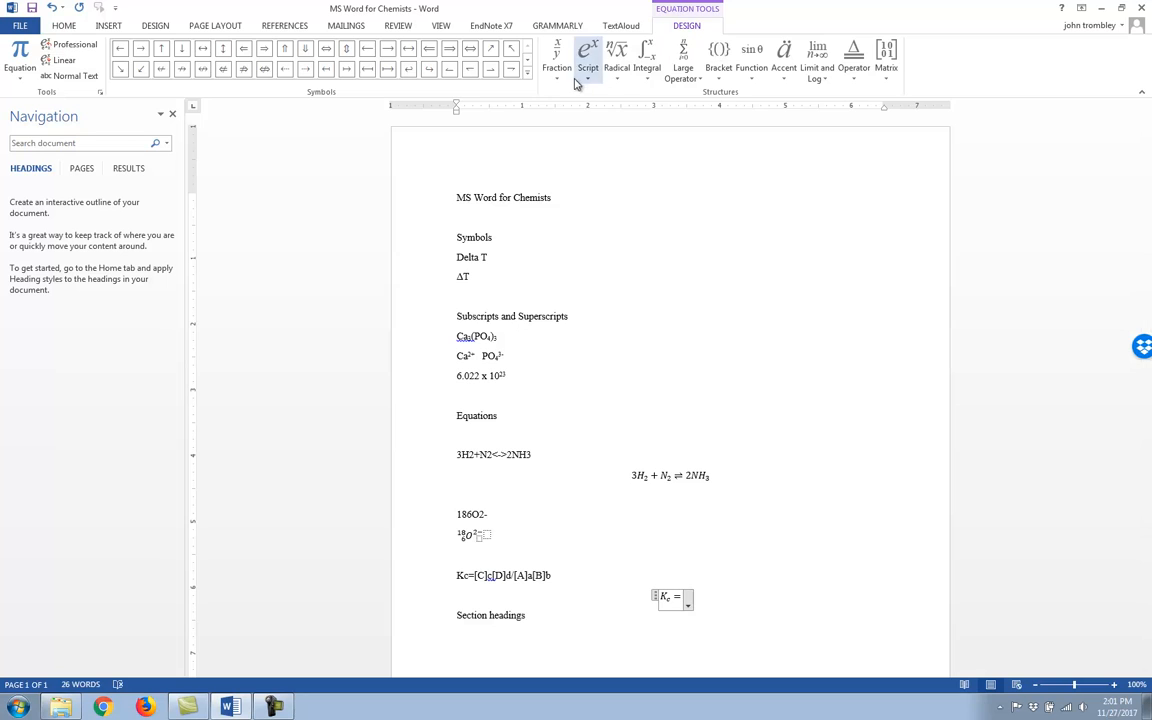
Step: Add a stacked fraction after the equals sign and enter C in square brackets with superscript c in its numerator
{"action": "left_click", "coordinate": [571, 143]}
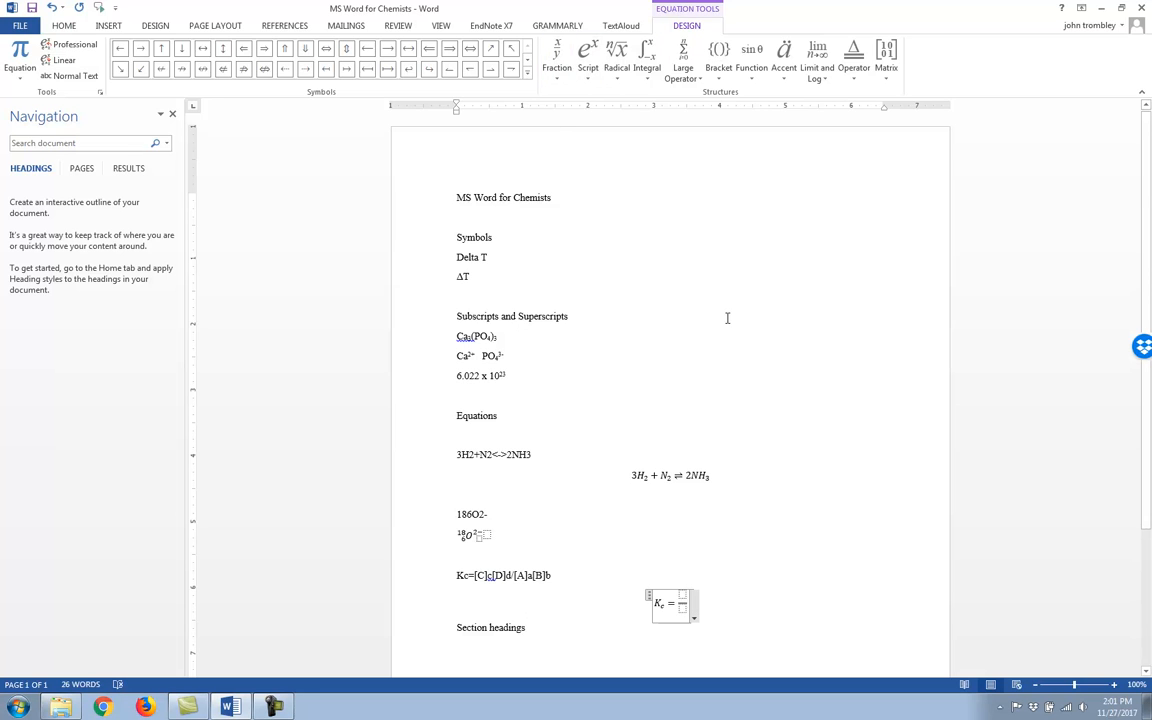
{"action": "left_click", "coordinate": [682, 595]}
{"action": "left_click", "coordinate": [587, 79]}
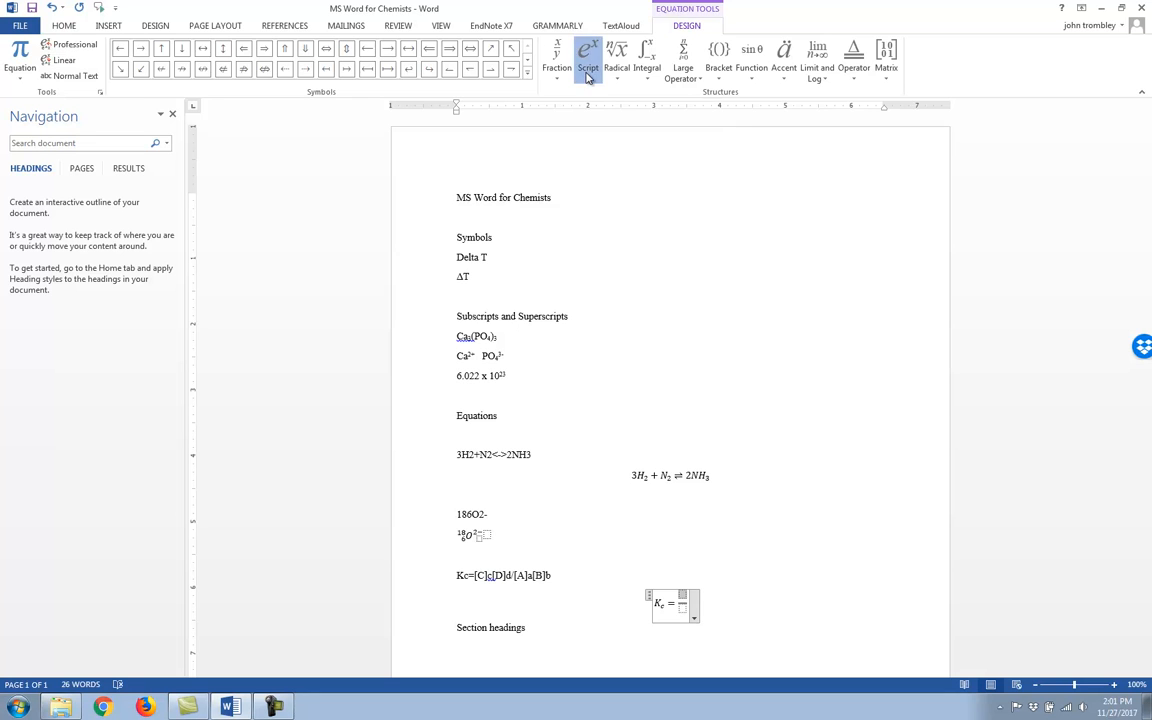
{"action": "left_click", "coordinate": [600, 144]}
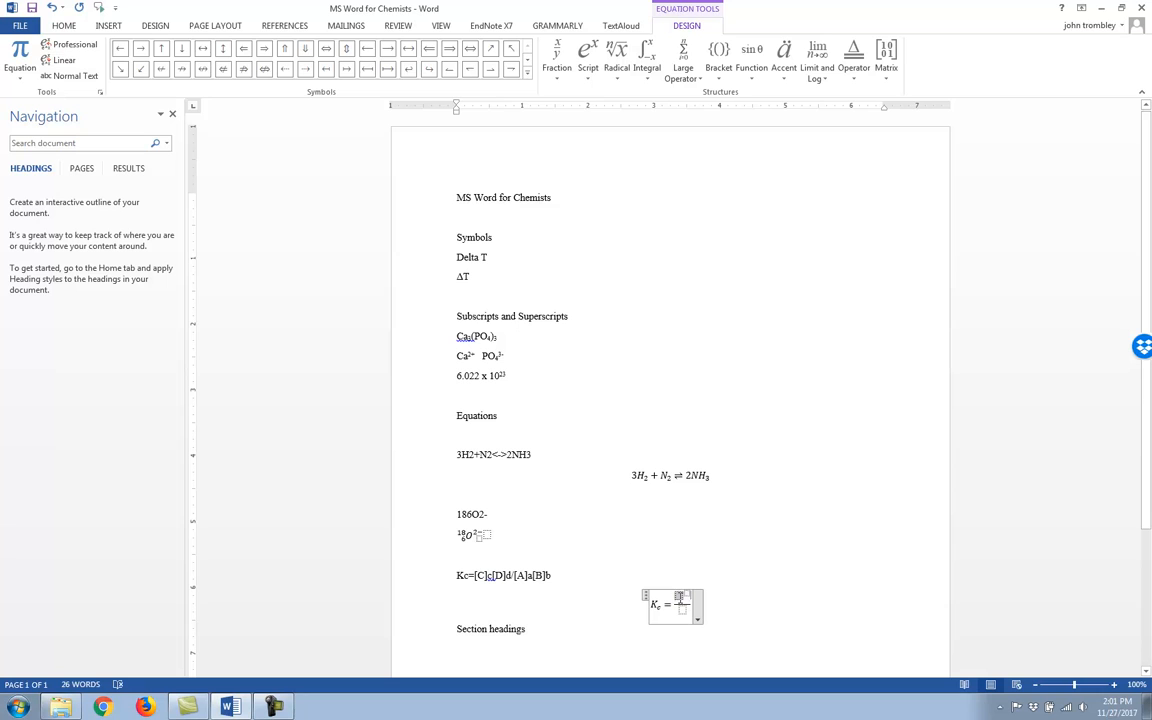
{"action": "left_click", "coordinate": [682, 594]}
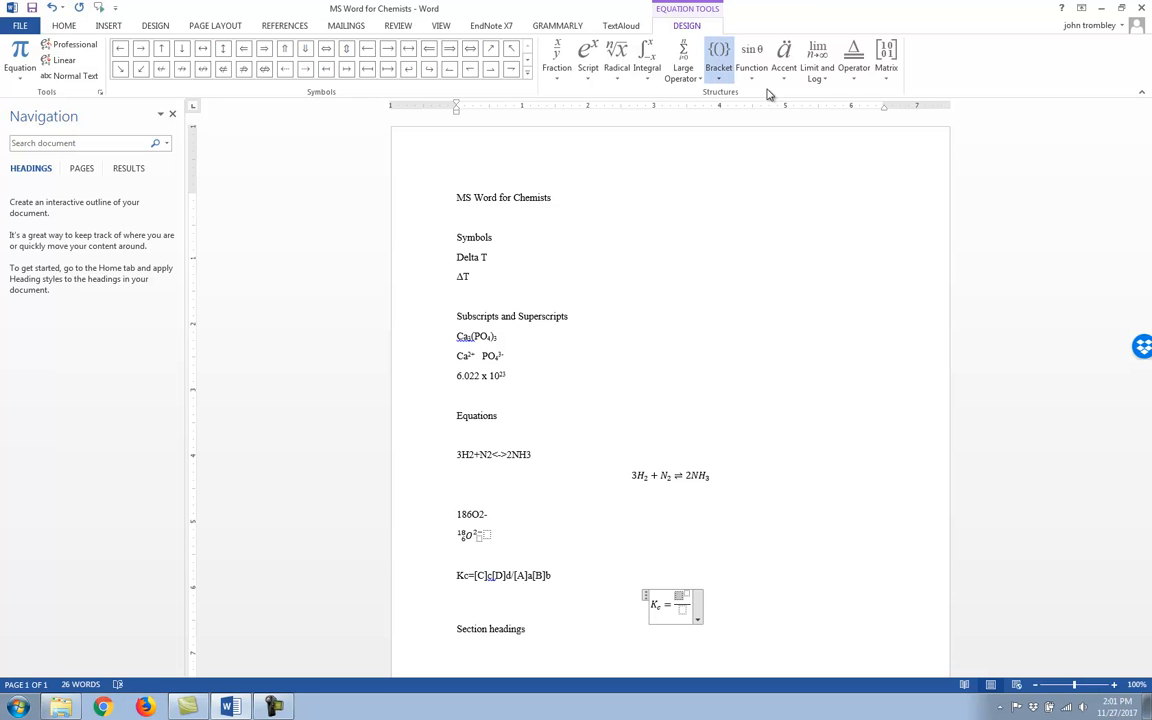
{"action": "left_click", "coordinate": [679, 597]}
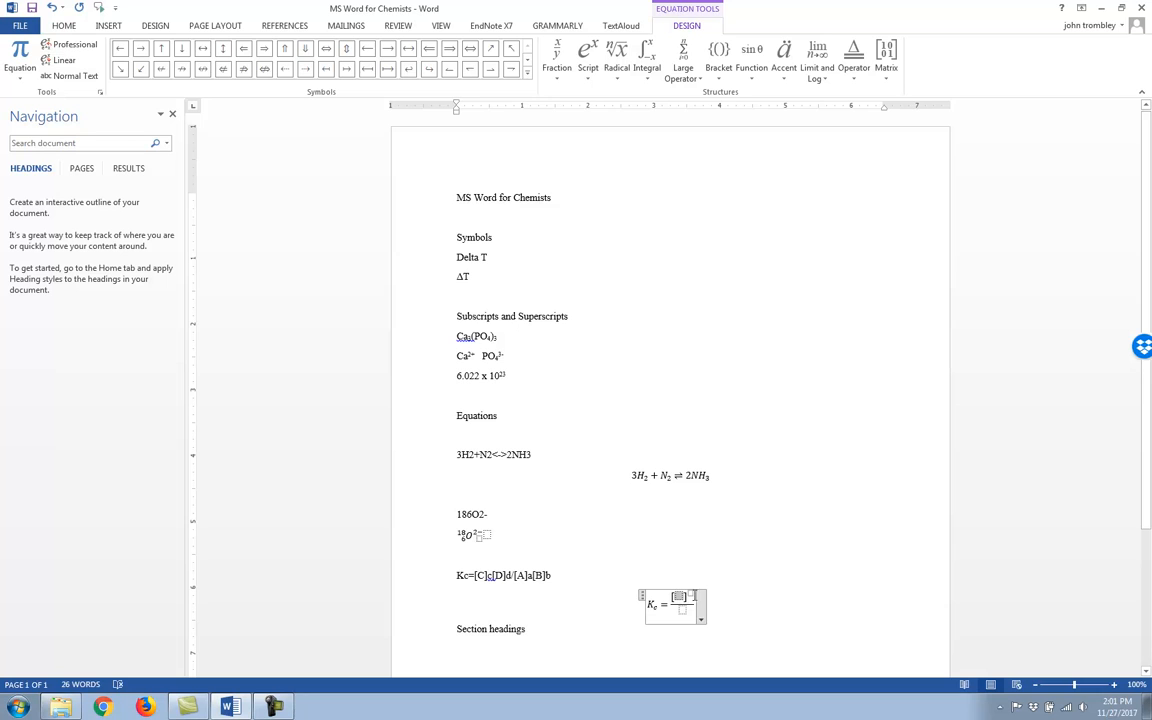
{"action": "type", "text": "C]c"}
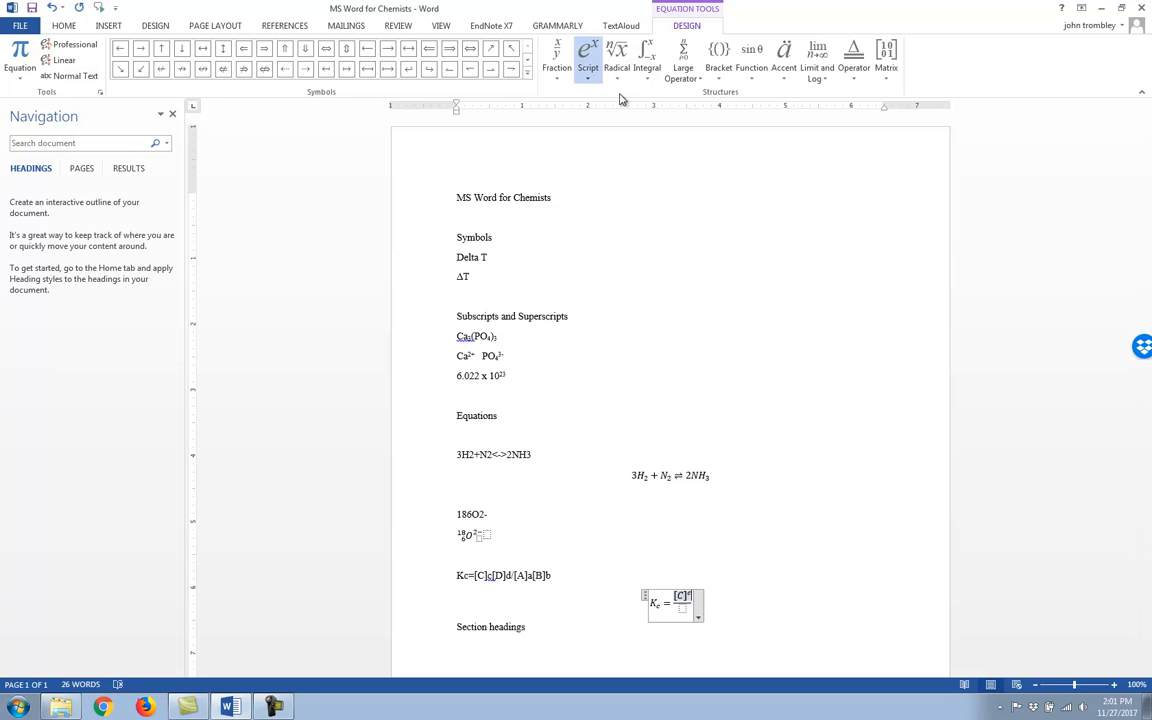
Step: Complete the fraction with [D] to the power d in the numerator and [A] to the a, [B] to the b in the denominator
{"action": "left_click", "coordinate": [605, 134]}
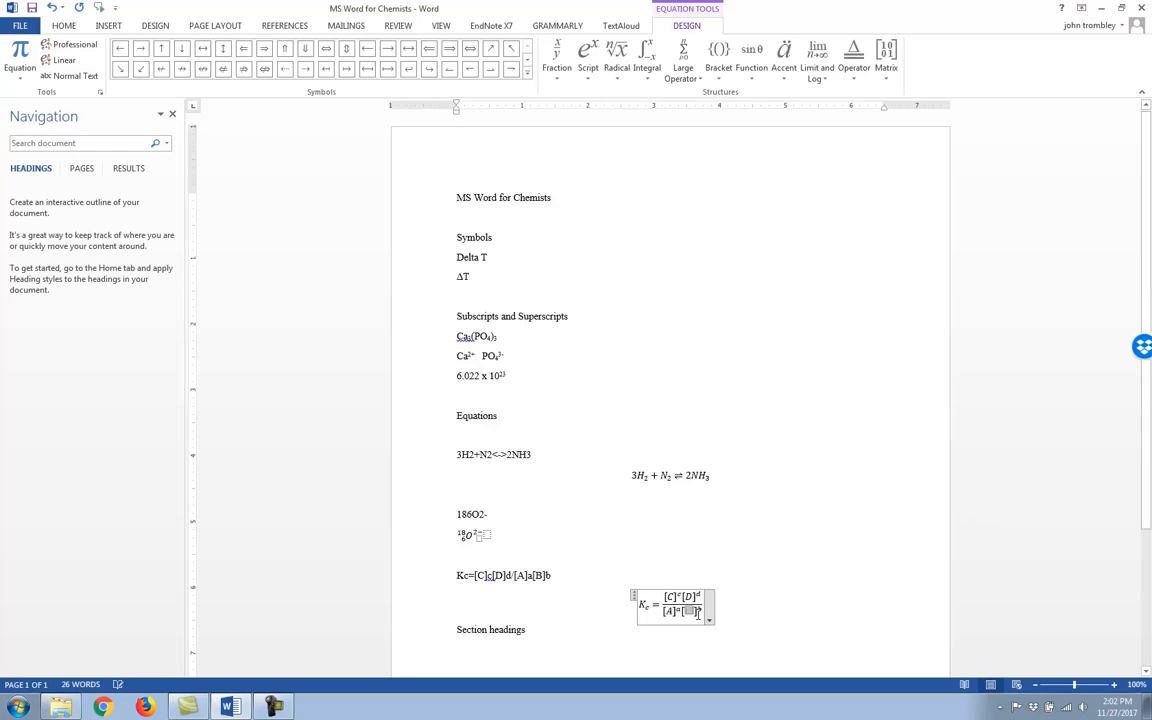
{"action": "type", "text": "b"}
{"action": "left_click", "coordinate": [745, 613]}
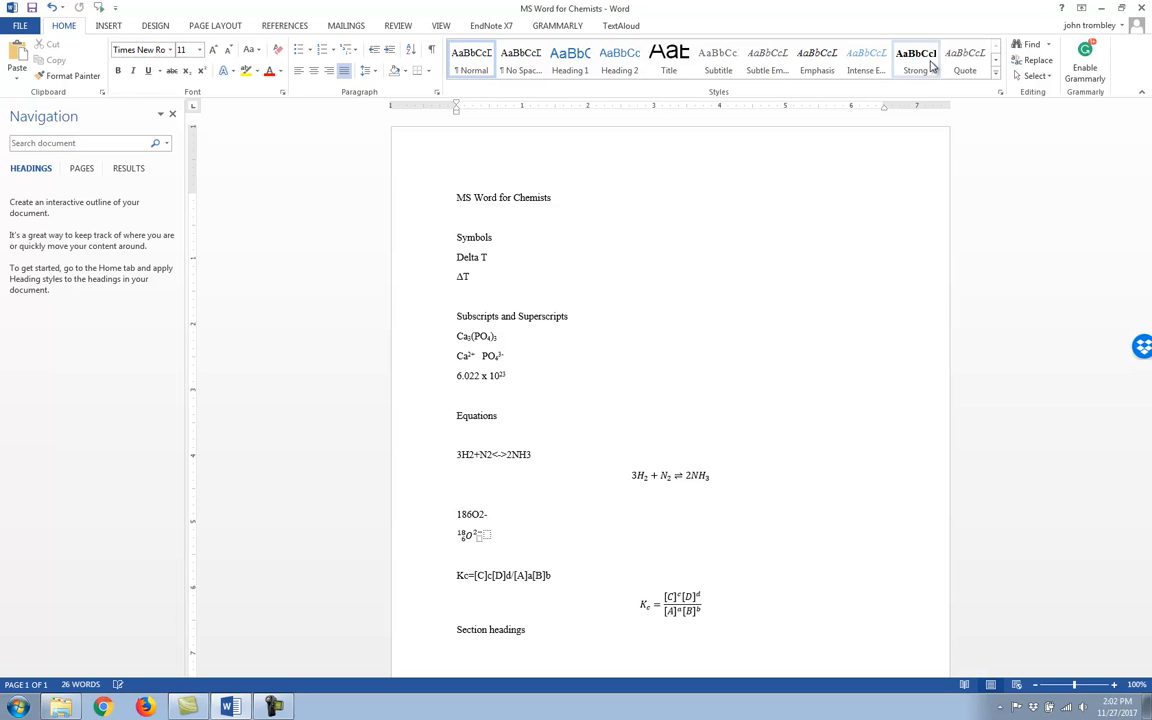
Step: Apply Heading 1 to the title "MS Word for Chemists" and modify that style to Automatic font color and size 14
{"action": "left_click", "coordinate": [416, 198]}
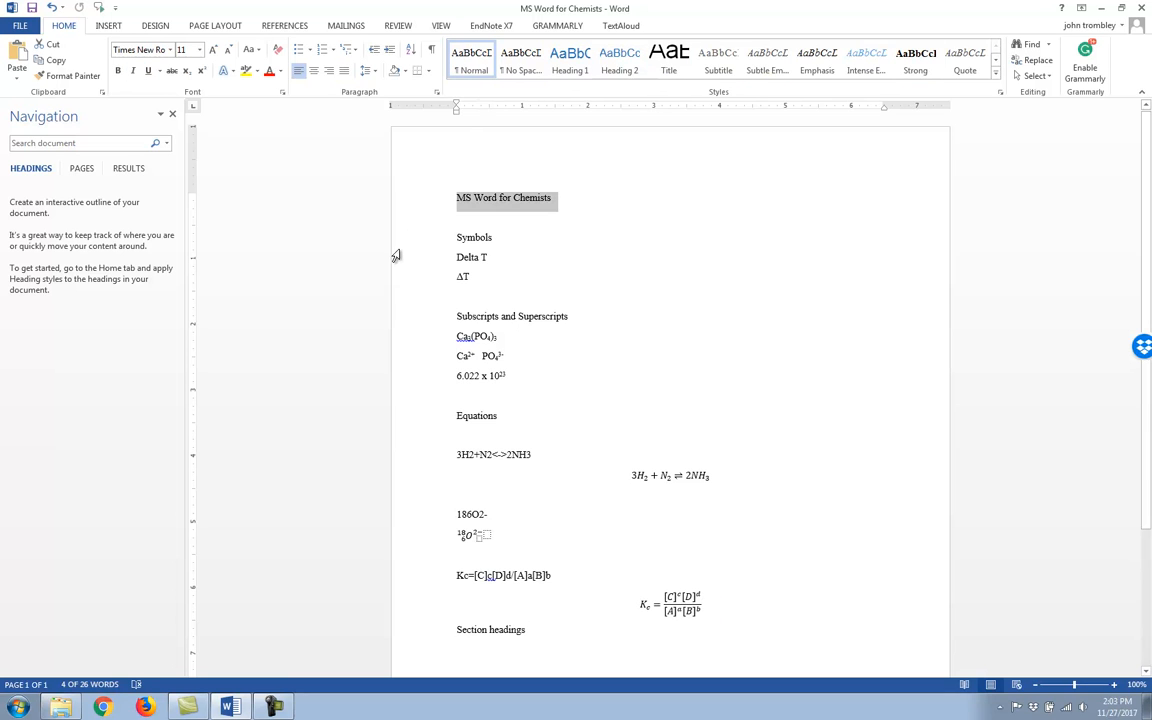
{"action": "left_click", "coordinate": [570, 62]}
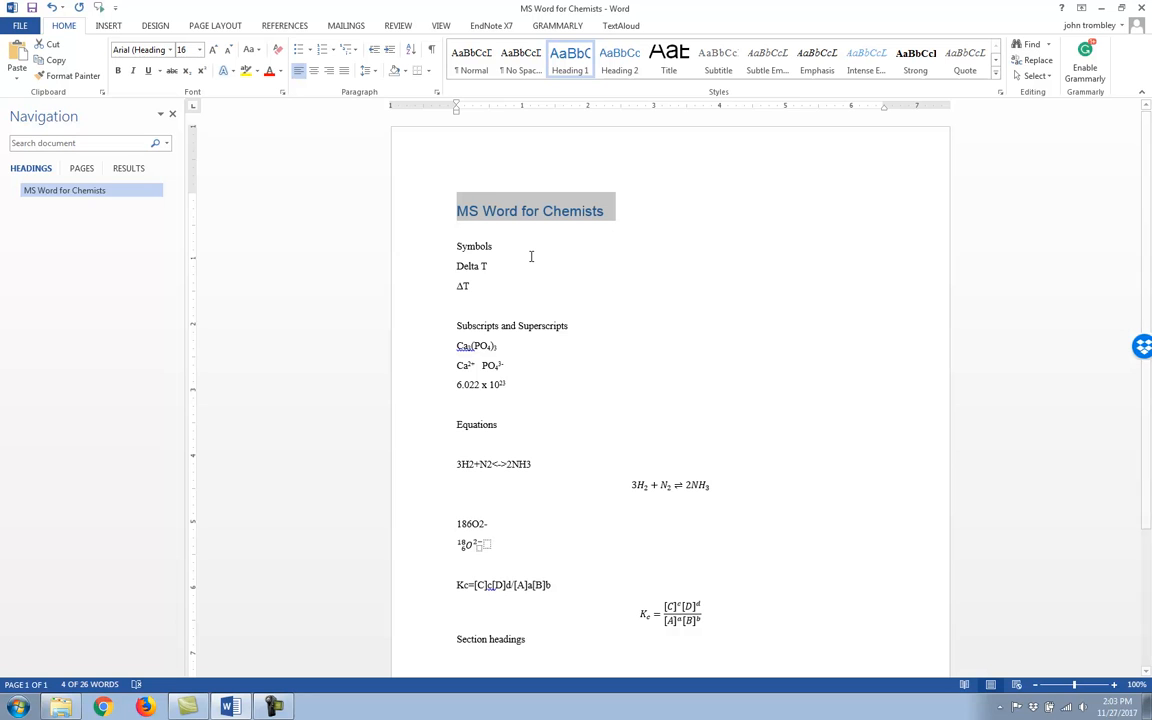
{"action": "right_click", "coordinate": [567, 62]}
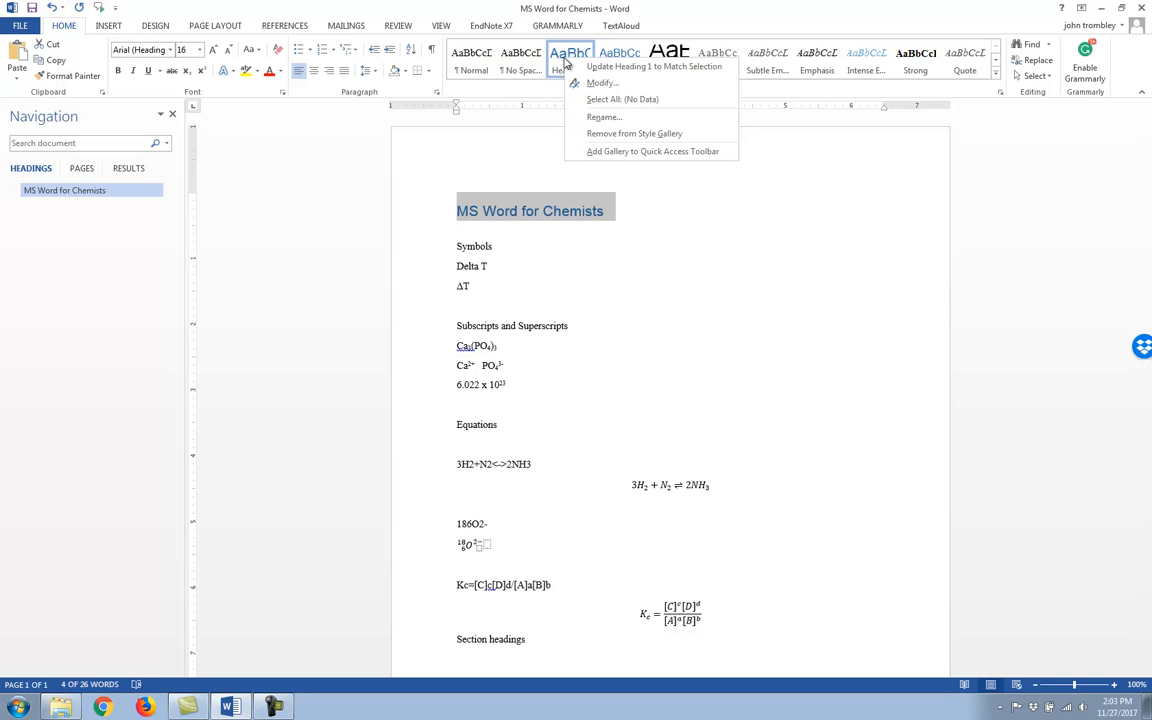
{"action": "left_click", "coordinate": [588, 82]}
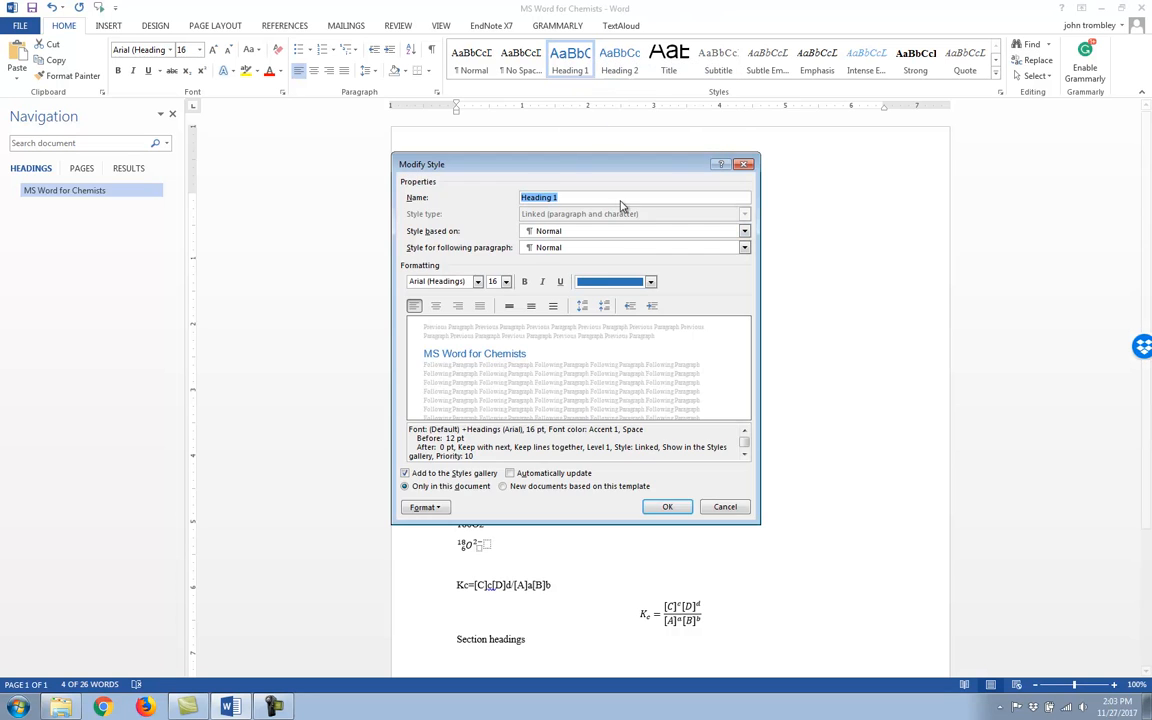
{"action": "left_click", "coordinate": [614, 282]}
{"action": "left_click", "coordinate": [604, 299]}
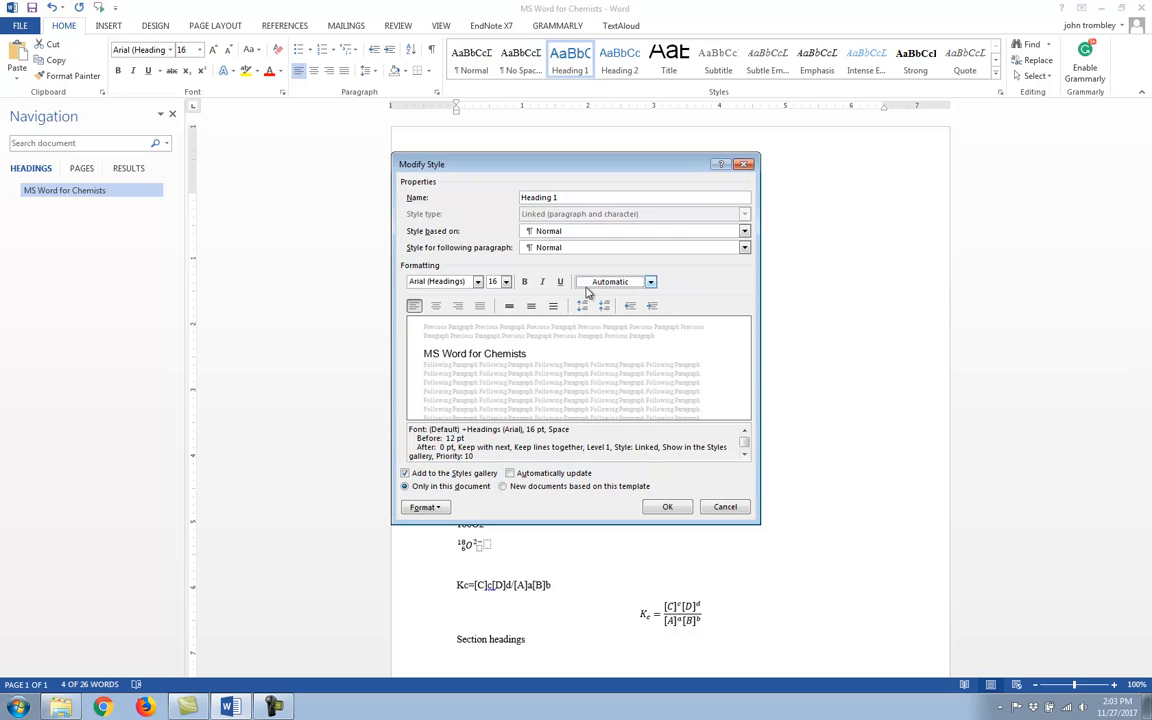
{"action": "left_click", "coordinate": [506, 282]}
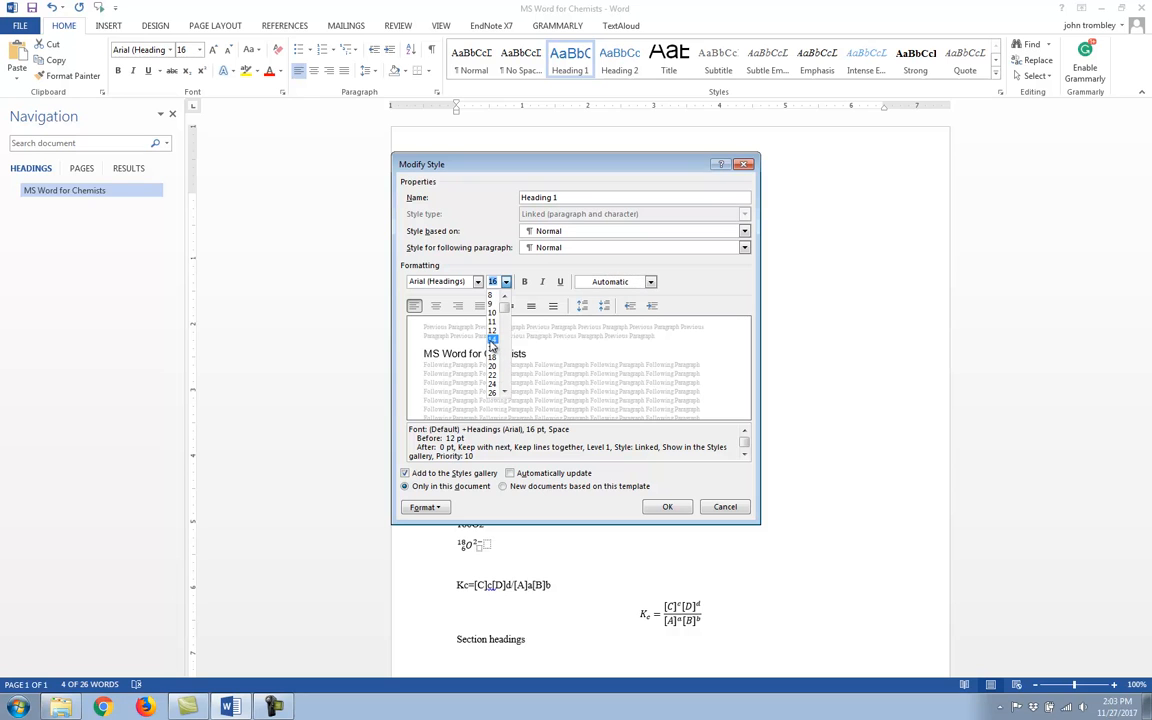
{"action": "left_click", "coordinate": [492, 341]}
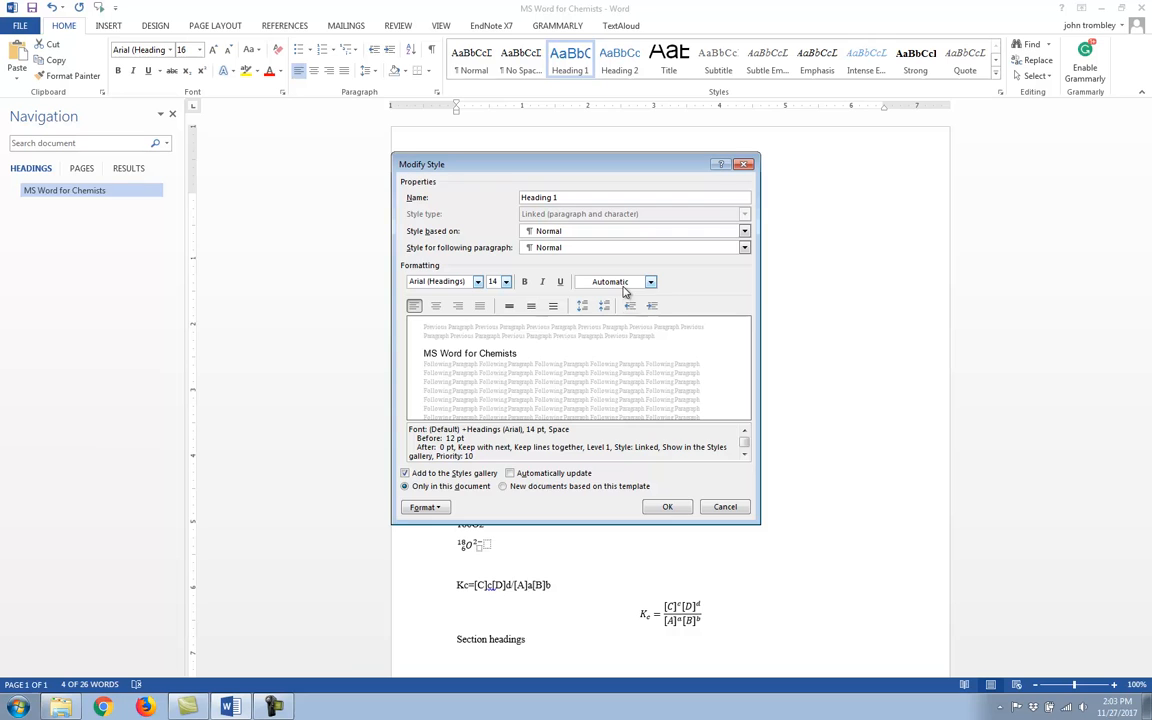
{"action": "left_click", "coordinate": [665, 507]}
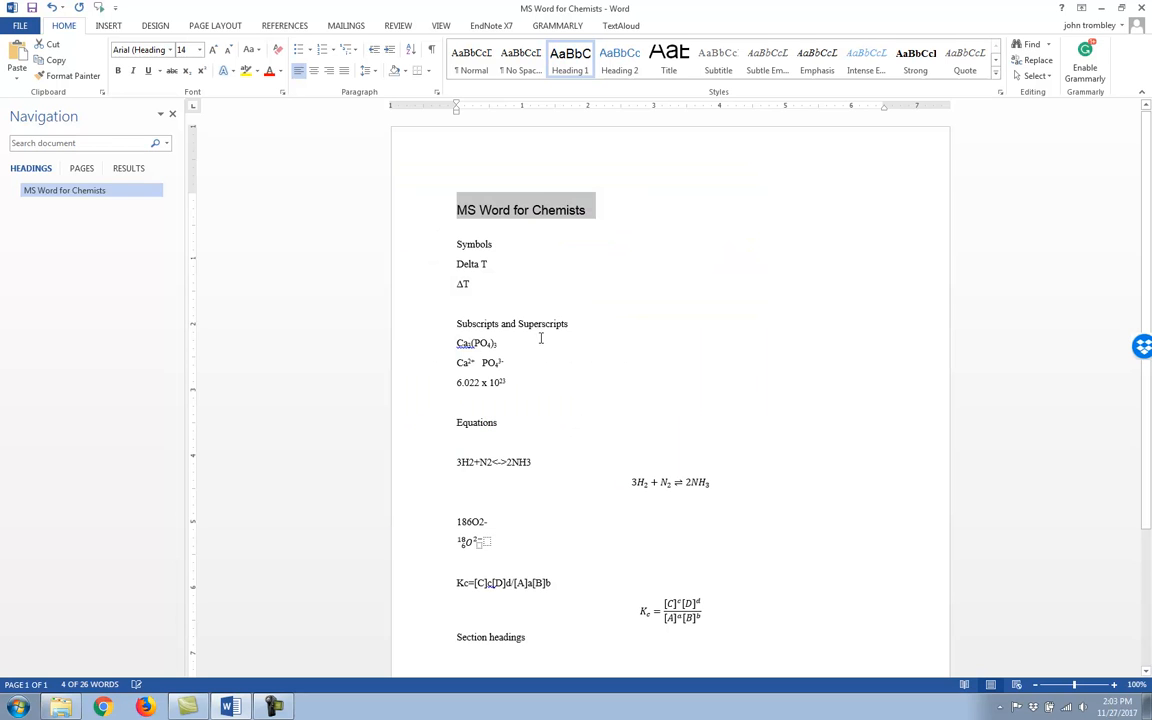
{"action": "left_click", "coordinate": [476, 233]}
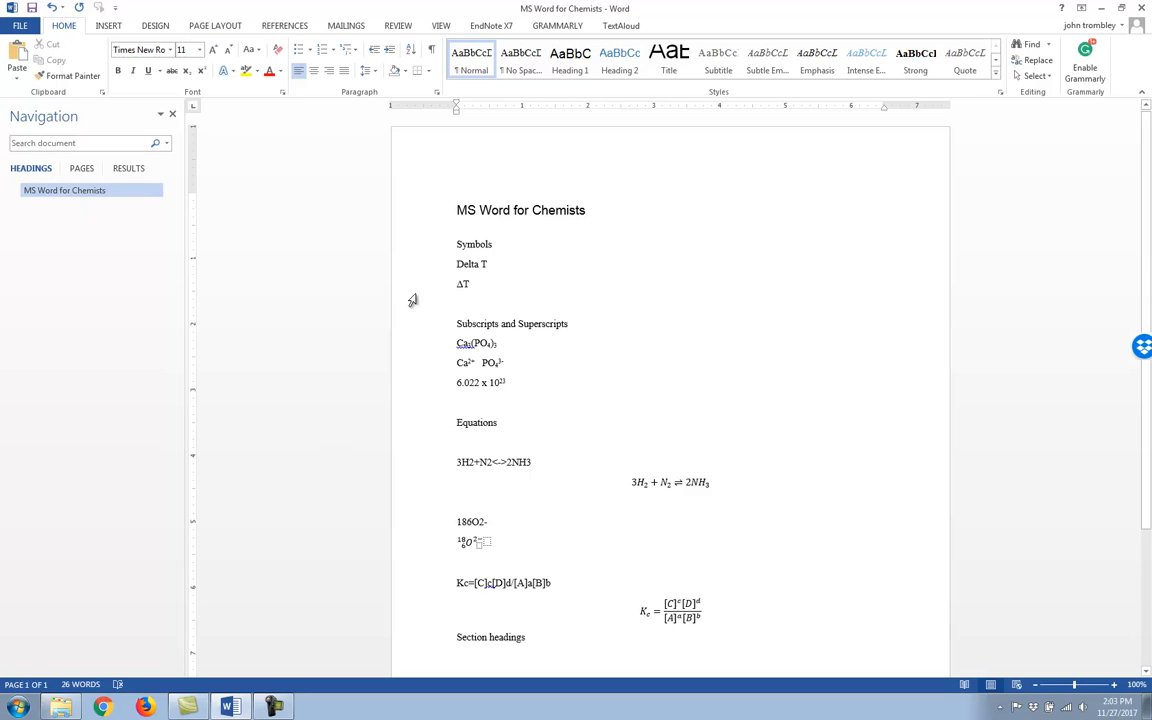
Step: Apply Heading 2 to the "Symbols" line and modify that style to Automatic font color and size 12
{"action": "left_click", "coordinate": [431, 245]}
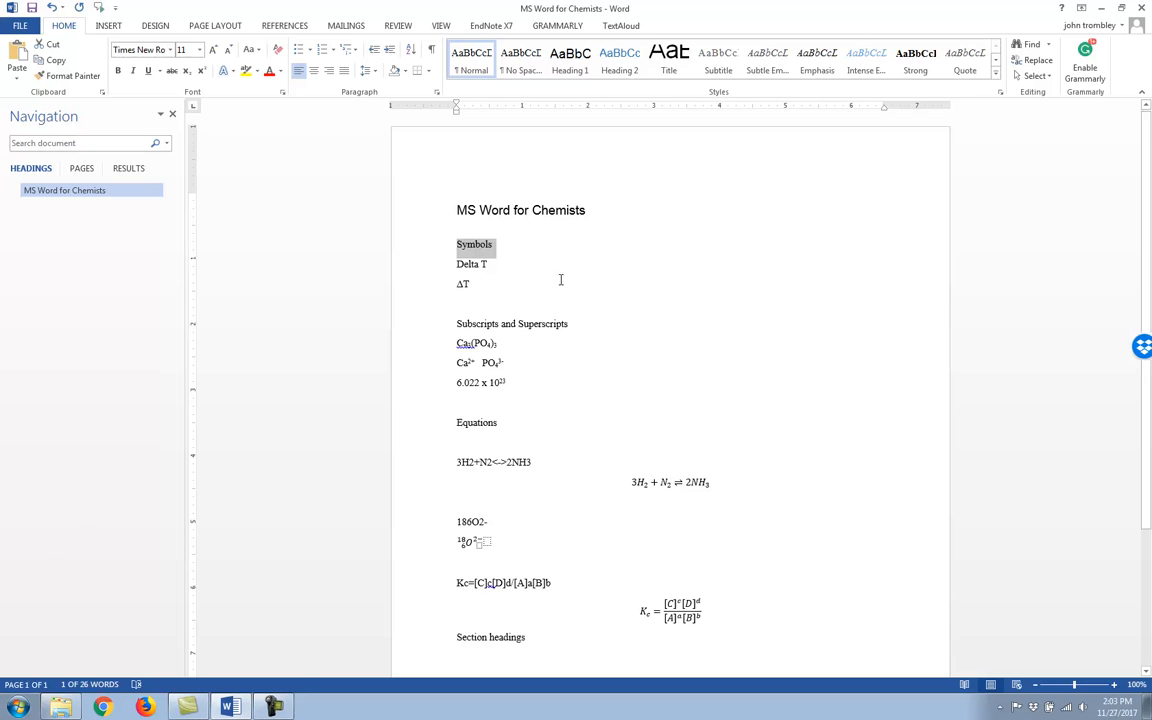
{"action": "left_click", "coordinate": [622, 66]}
{"action": "right_click", "coordinate": [617, 64]}
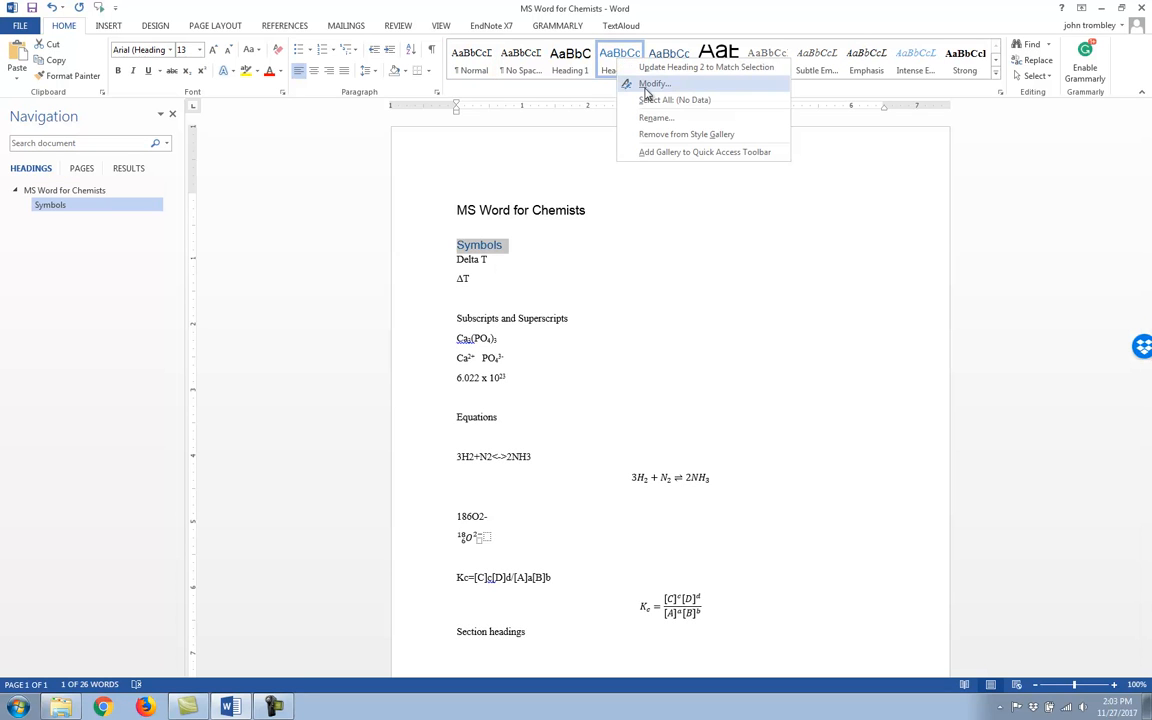
{"action": "left_click", "coordinate": [648, 84]}
{"action": "left_click", "coordinate": [648, 282]}
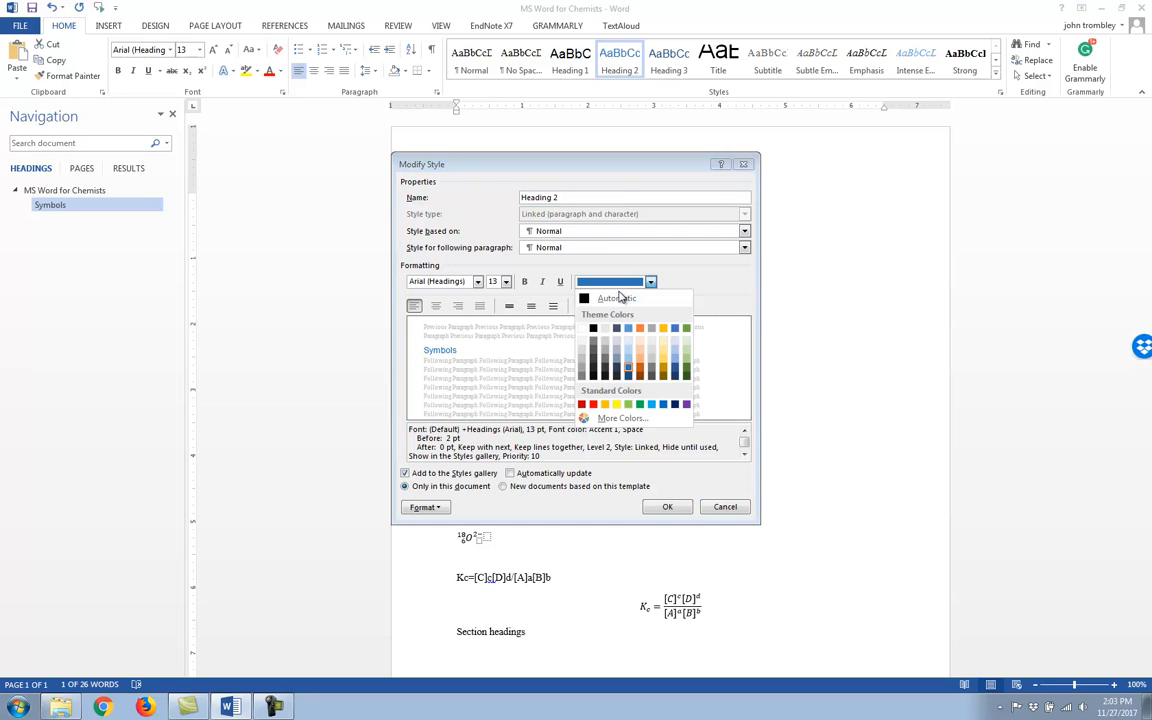
{"action": "left_click", "coordinate": [618, 298]}
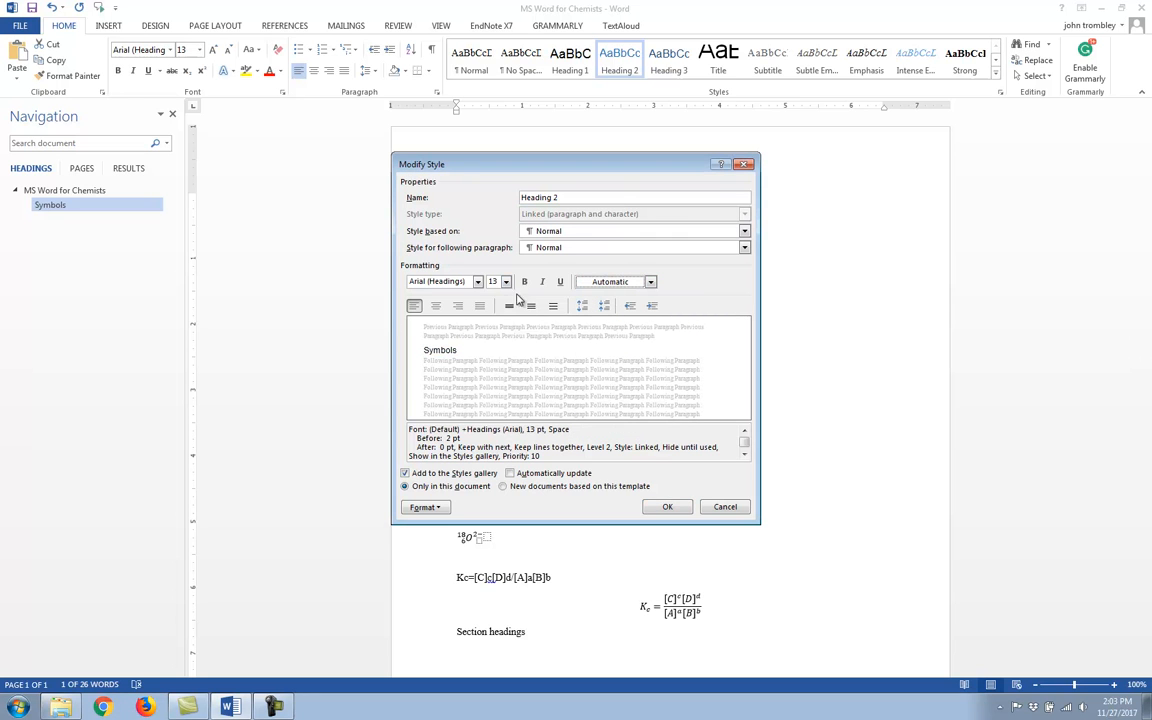
{"action": "left_click", "coordinate": [506, 281]}
{"action": "left_click", "coordinate": [496, 330]}
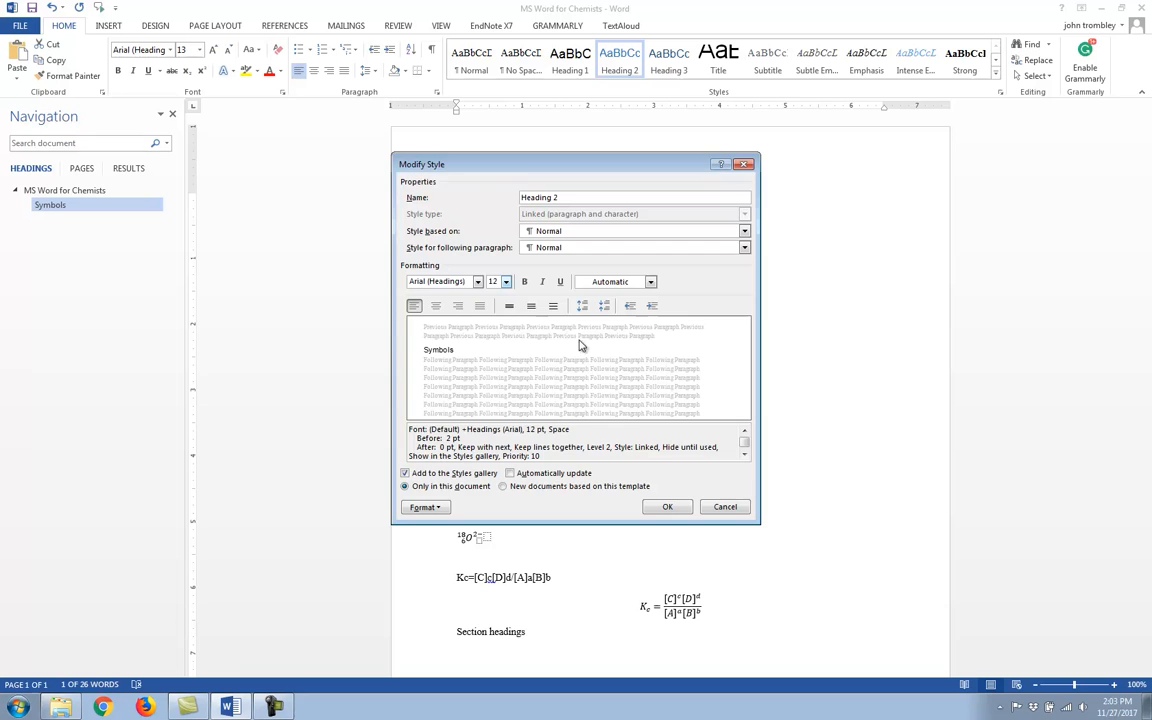
{"action": "left_click", "coordinate": [667, 507]}
Step: Apply the Heading 2 style to the "Subscripts and Superscripts", "Equations" and "Section headings" lines
{"action": "left_click", "coordinate": [426, 316]}
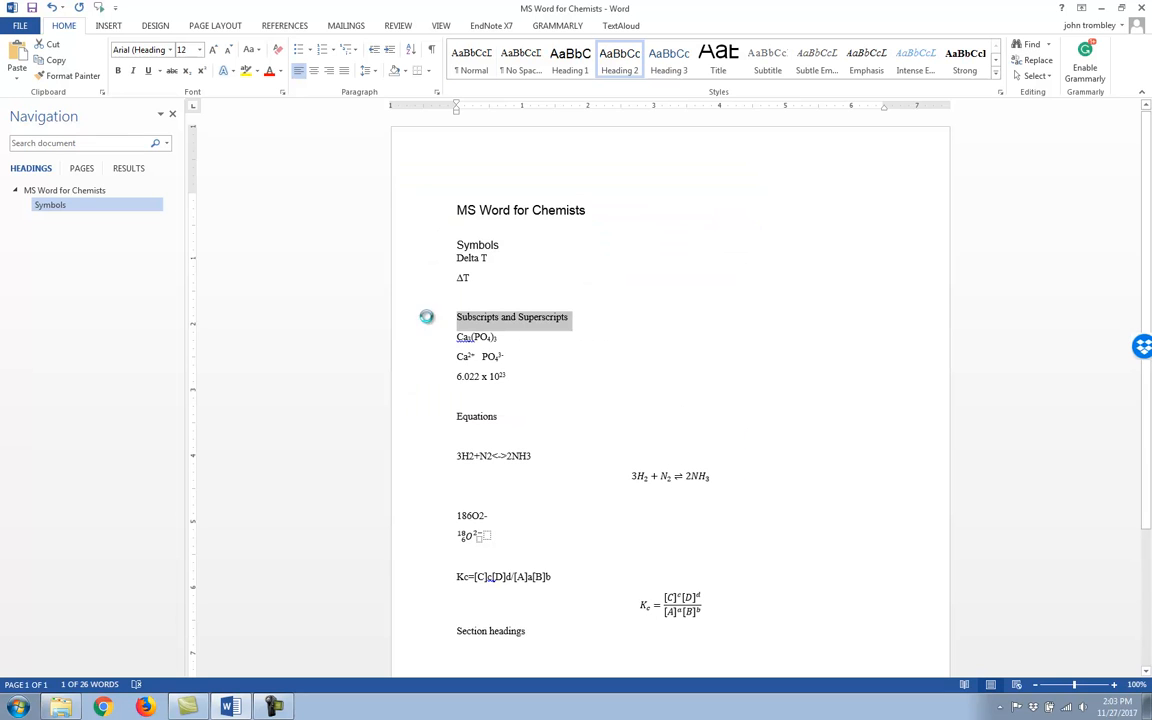
{"action": "left_click", "coordinate": [619, 62]}
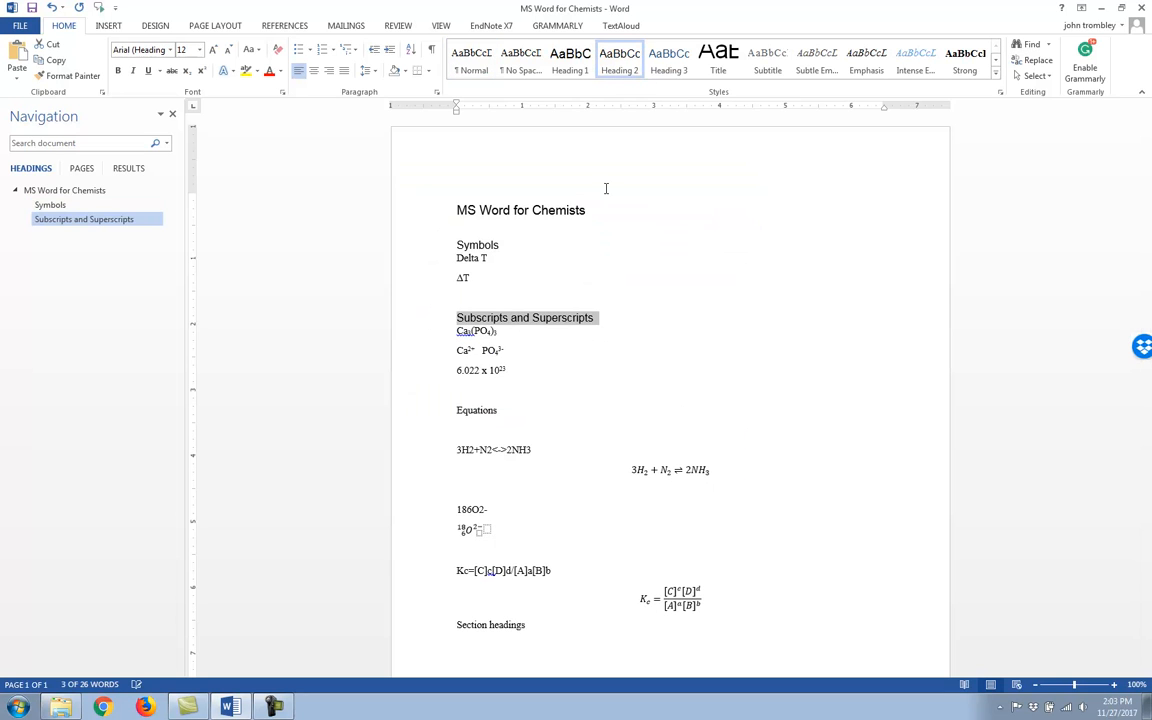
{"action": "left_click", "coordinate": [424, 411]}
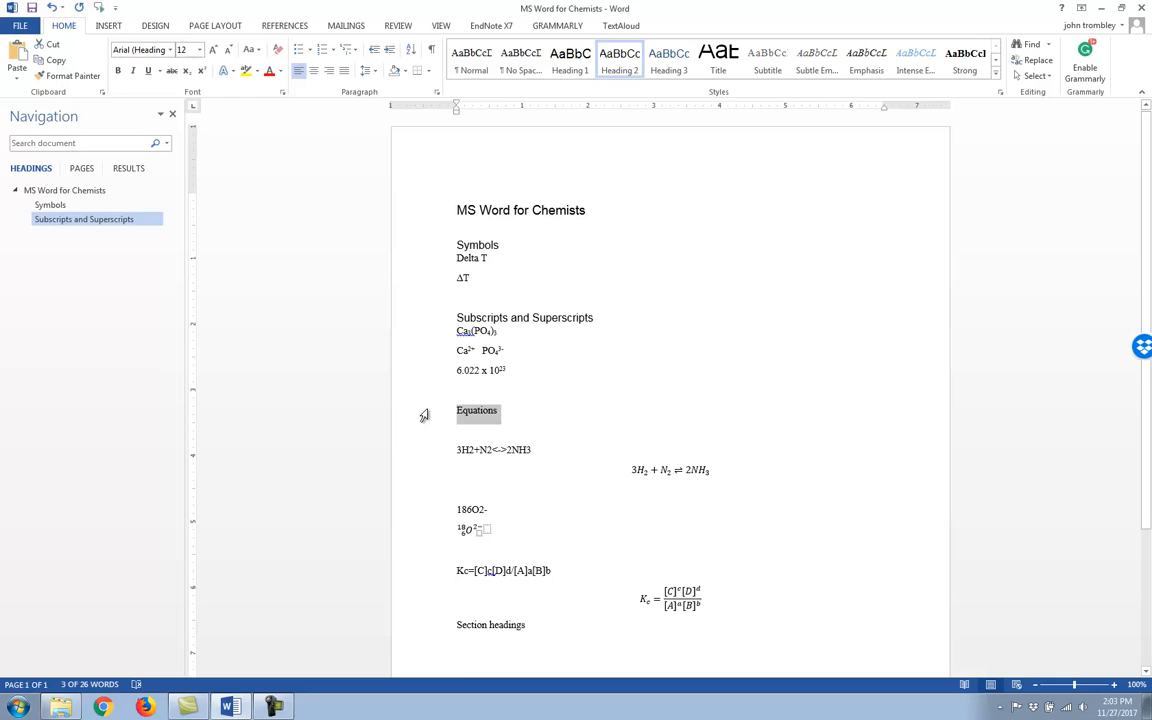
{"action": "left_click", "coordinate": [626, 80]}
{"action": "left_click", "coordinate": [420, 620]}
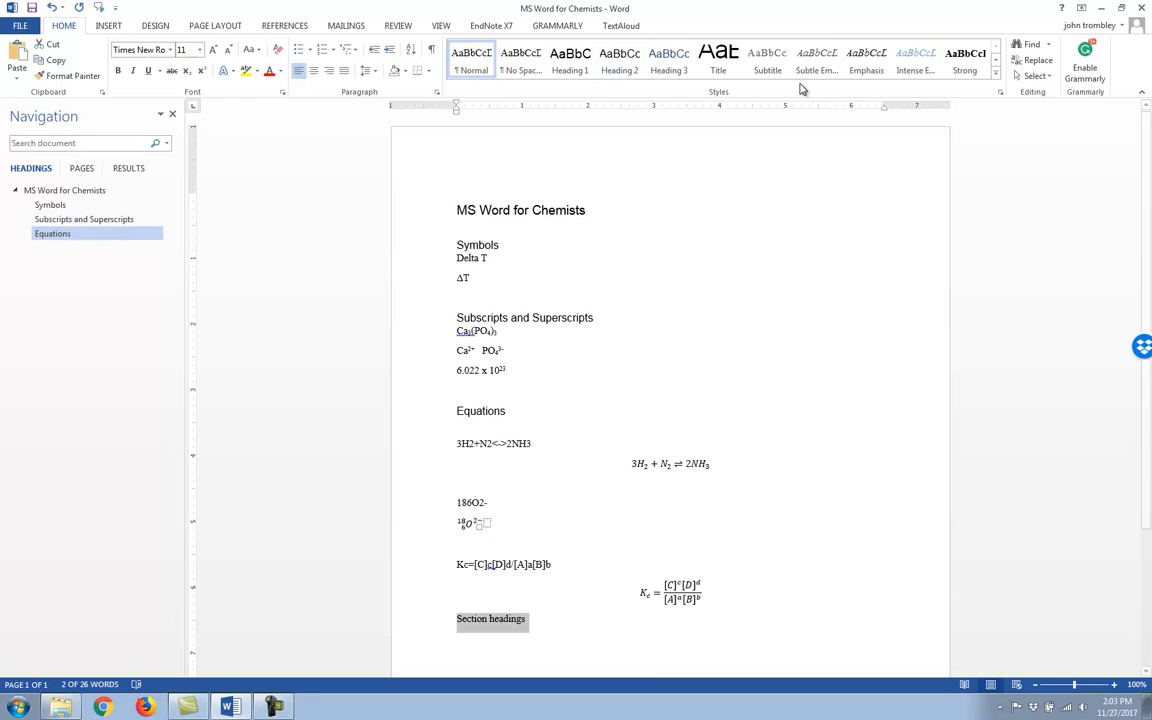
{"action": "left_click", "coordinate": [619, 62]}
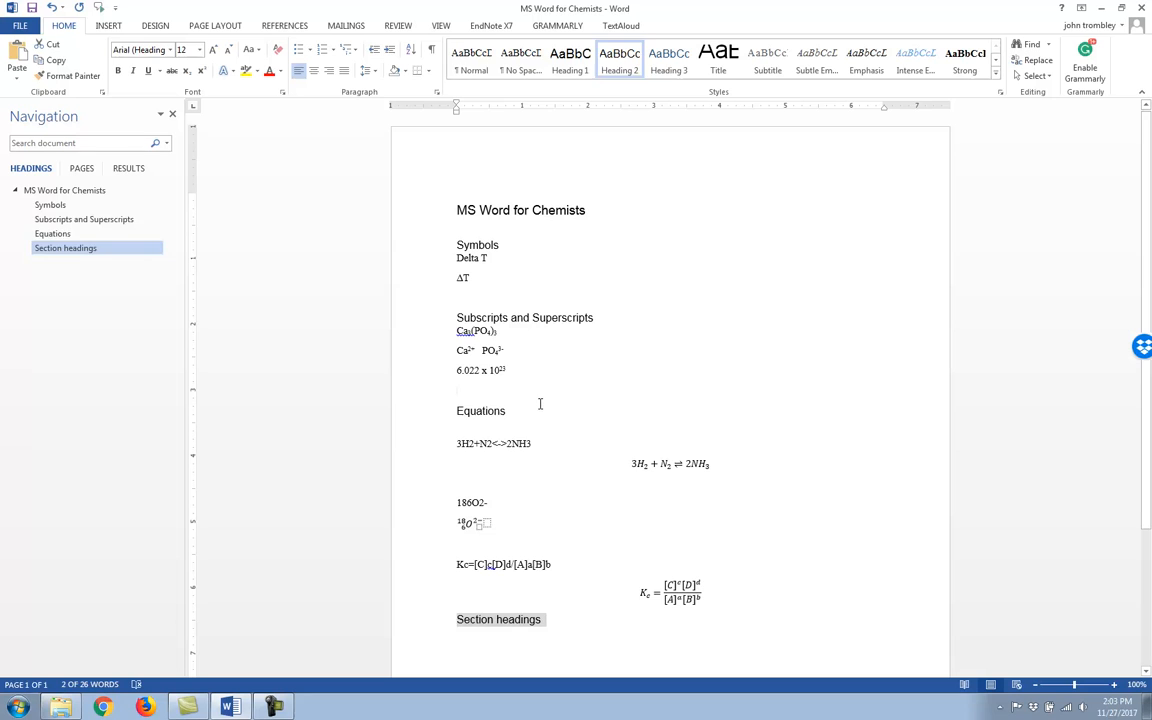
{"action": "left_click", "coordinate": [487, 390]}
Step: Jump through the document outline to Equations, Section headings, Symbols and the title "MS Word for Chemists"
{"action": "left_click", "coordinate": [41, 235]}
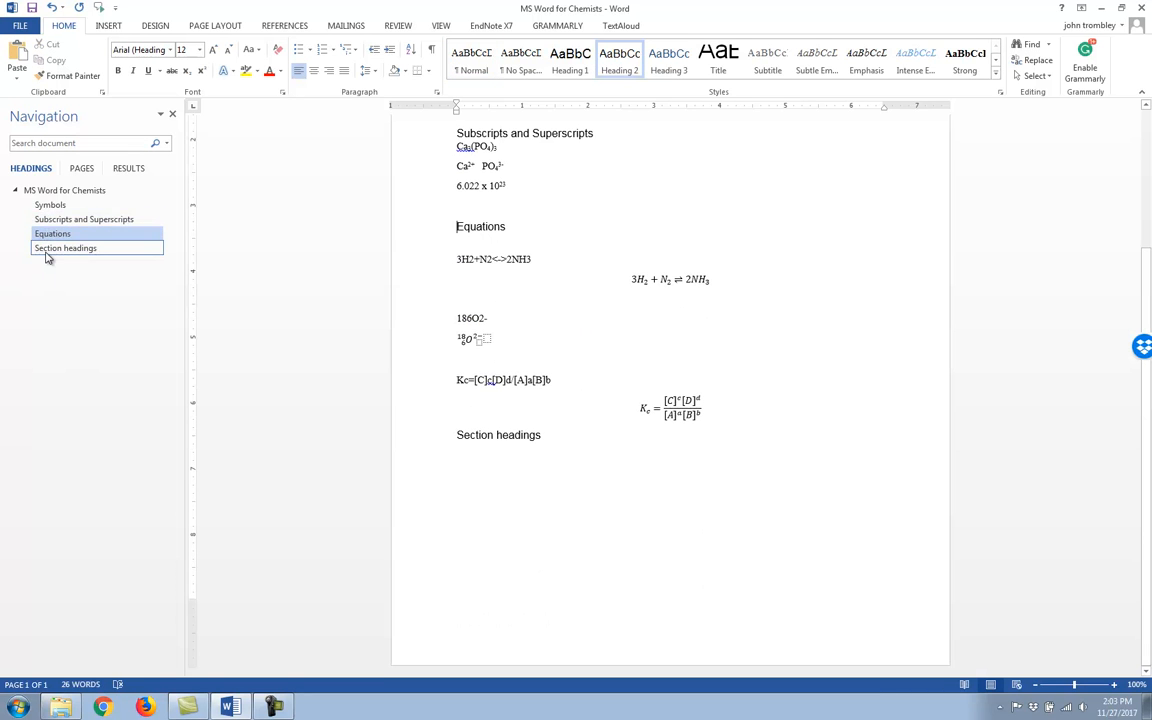
{"action": "left_click", "coordinate": [45, 248]}
{"action": "left_click", "coordinate": [46, 206]}
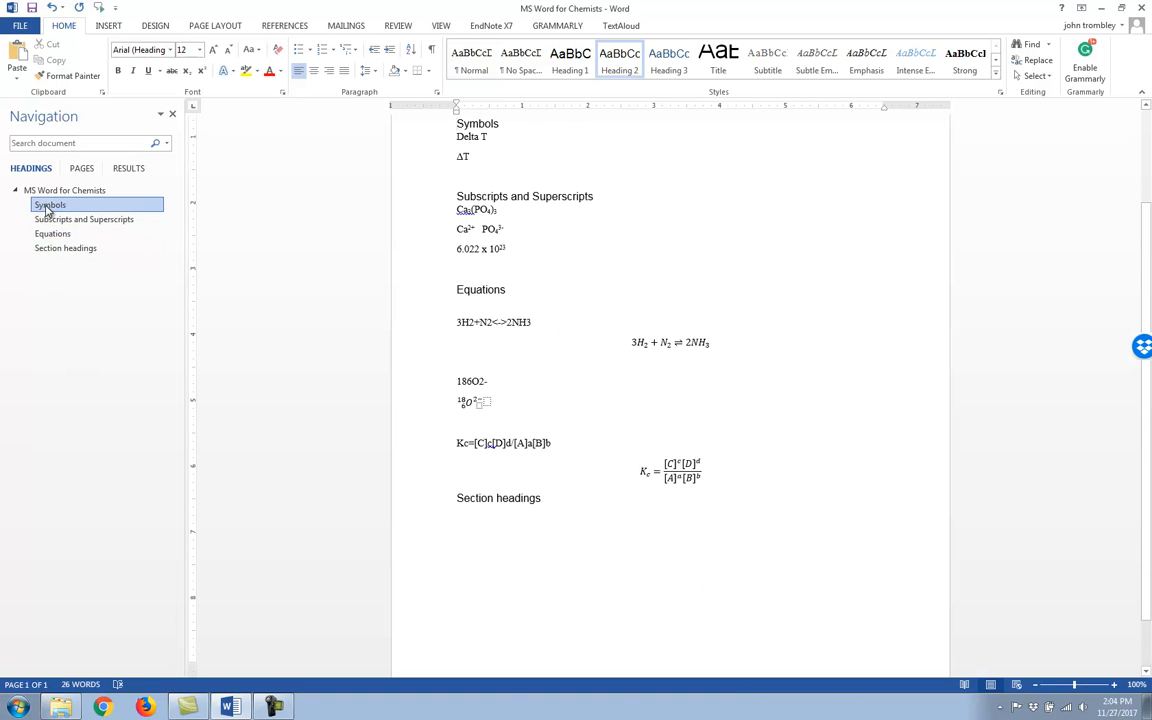
{"action": "left_click", "coordinate": [52, 192]}
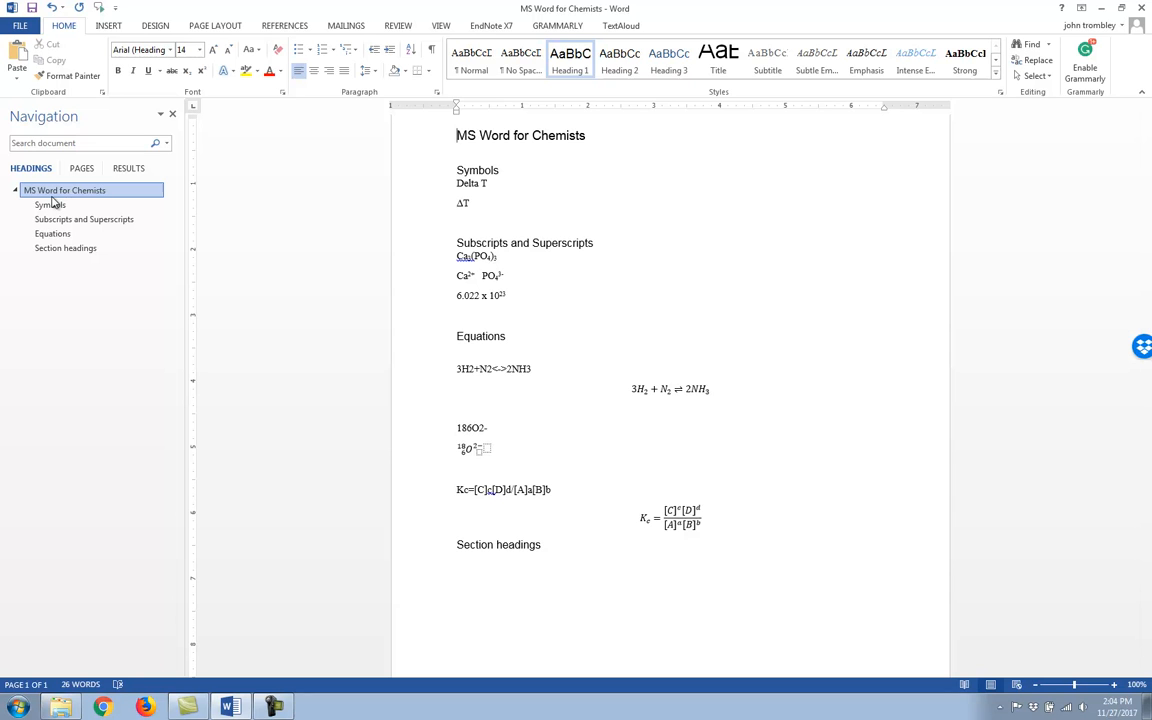
Step: Move the whole "Subscripts and Superscripts" section below "Section headings" by reordering it in the document outline
{"action": "left_click", "coordinate": [48, 220]}
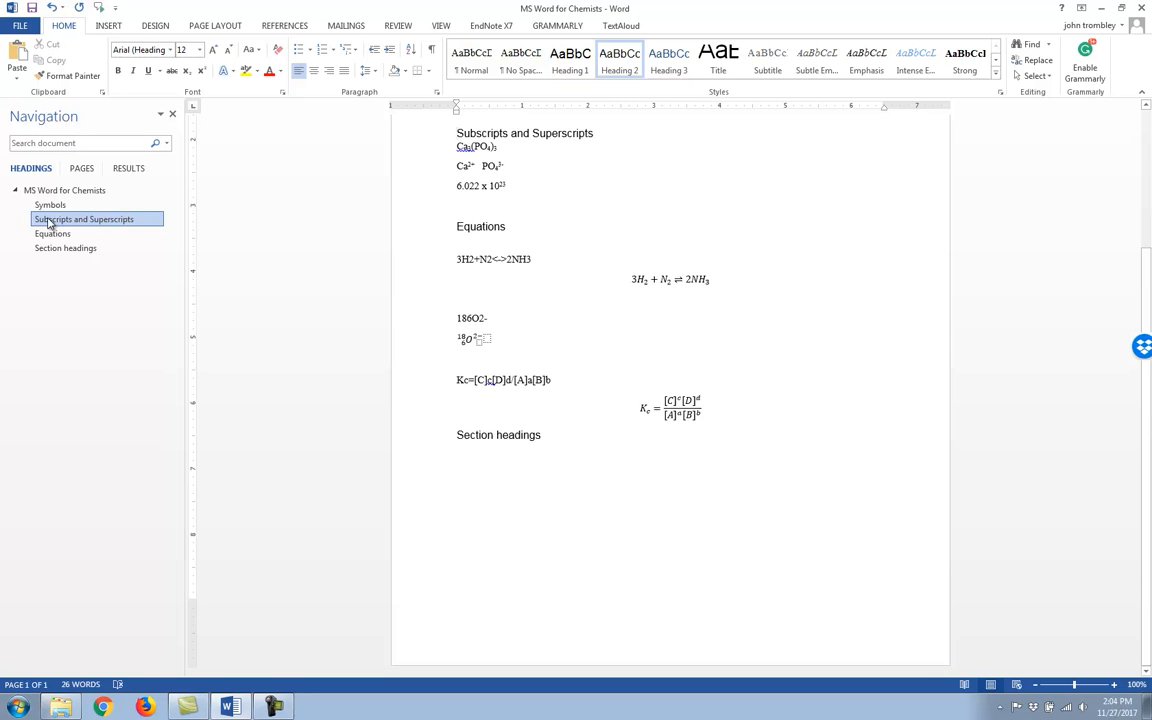
{"action": "left_click_drag", "start_coordinate": [50, 222], "coordinate": [56, 258]}
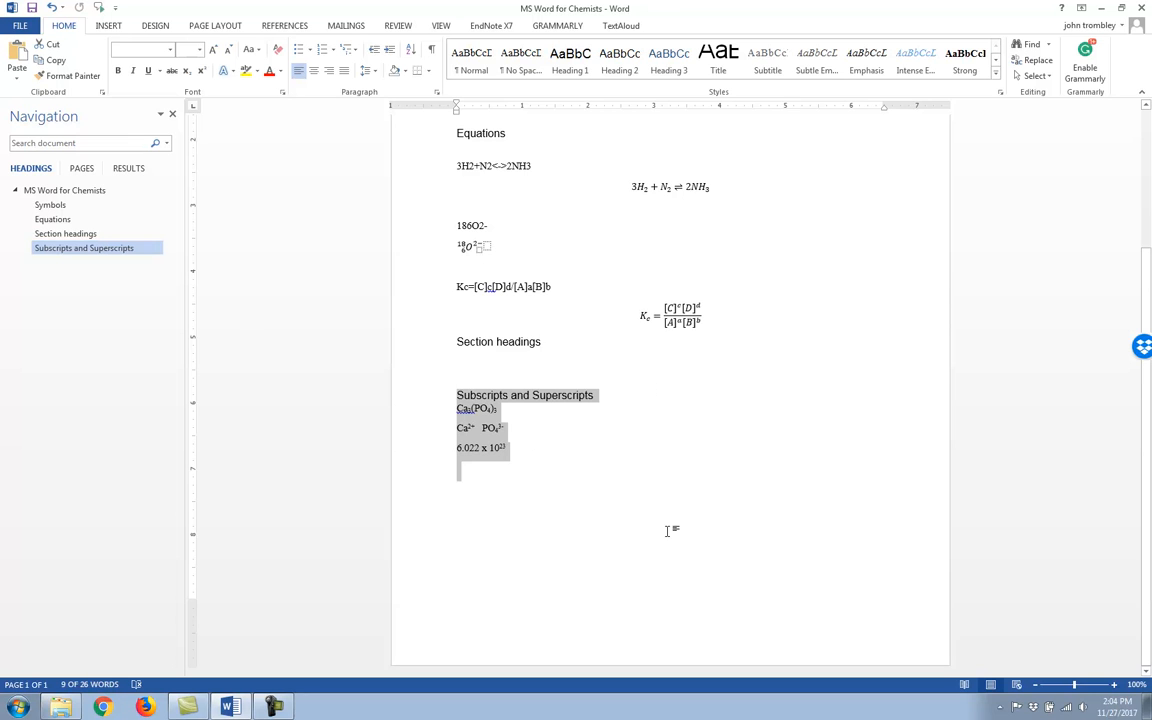
{"action": "scroll", "coordinate": [570, 453], "scroll_direction": "up", "scroll_amount": 3}
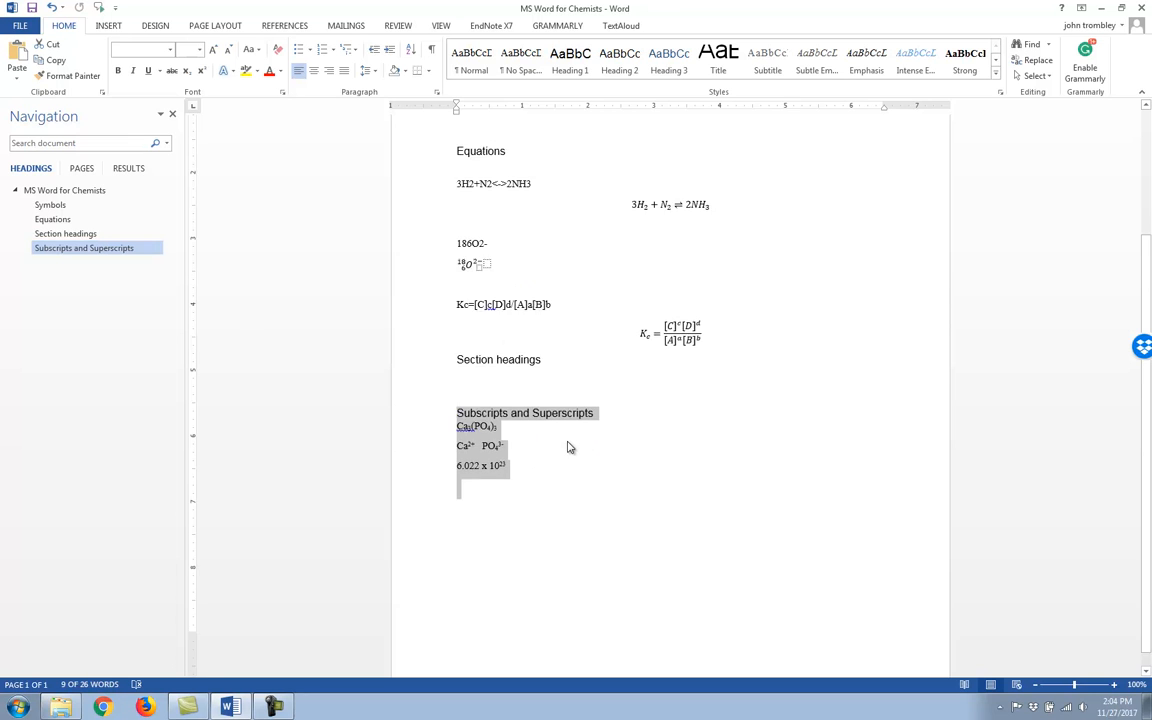
{"action": "left_click", "coordinate": [471, 192]}
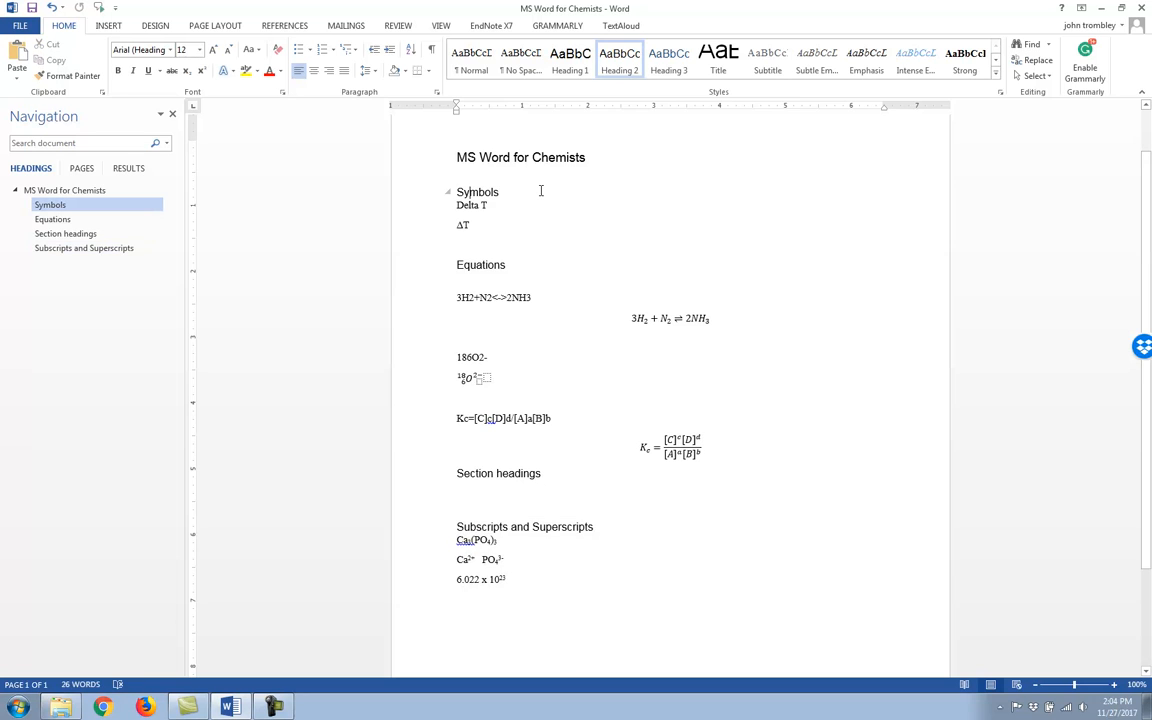